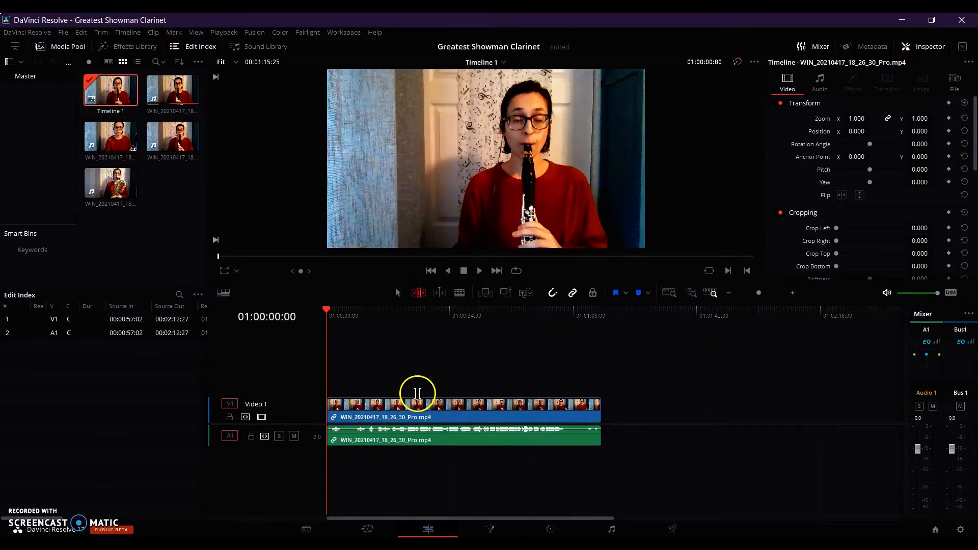
# Trim the end of the first clip to about 01:01:08:08 and append WIN_20210417_18_28_44_Pro.mp4 directly after it.
pyautogui.moveTo(596, 411); pyautogui.dragTo(569, 411)
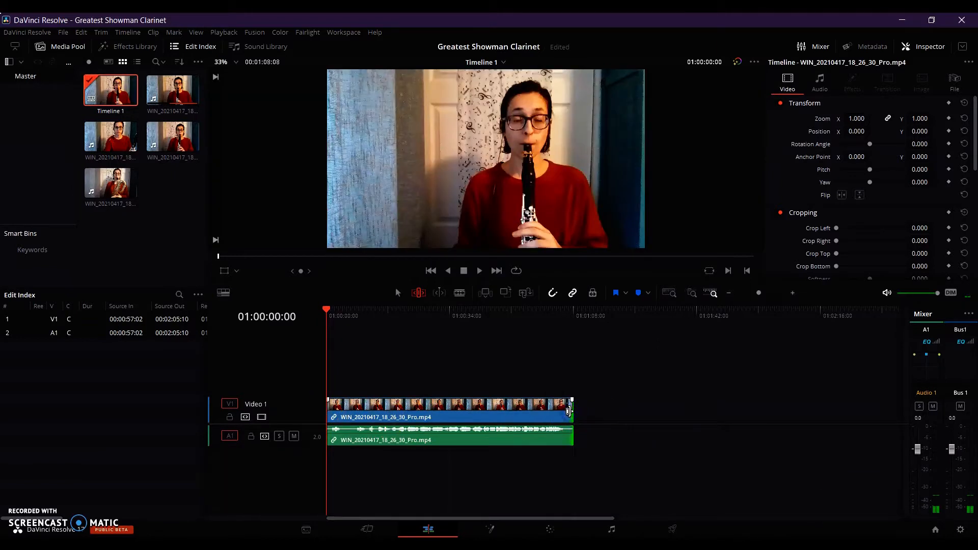
pyautogui.moveTo(110, 137); pyautogui.dragTo(578, 413)
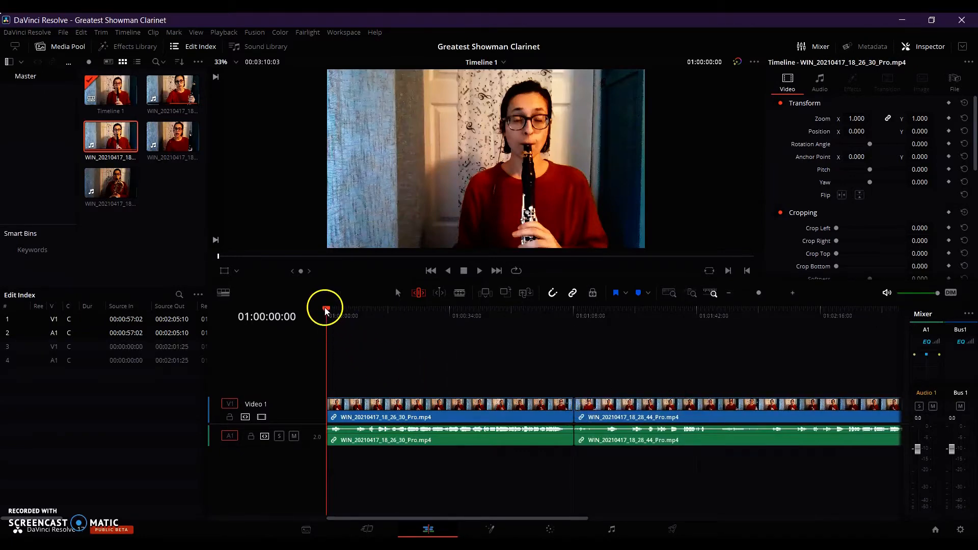
# Split the WIN_20210417_18_28_44_Pro.mp4 clip at 01:02:01:29 and ripple-delete the part before the cut.
pyautogui.moveTo(325, 308); pyautogui.dragTo(662, 352)
pyautogui.hscroll(5, 661, 353)
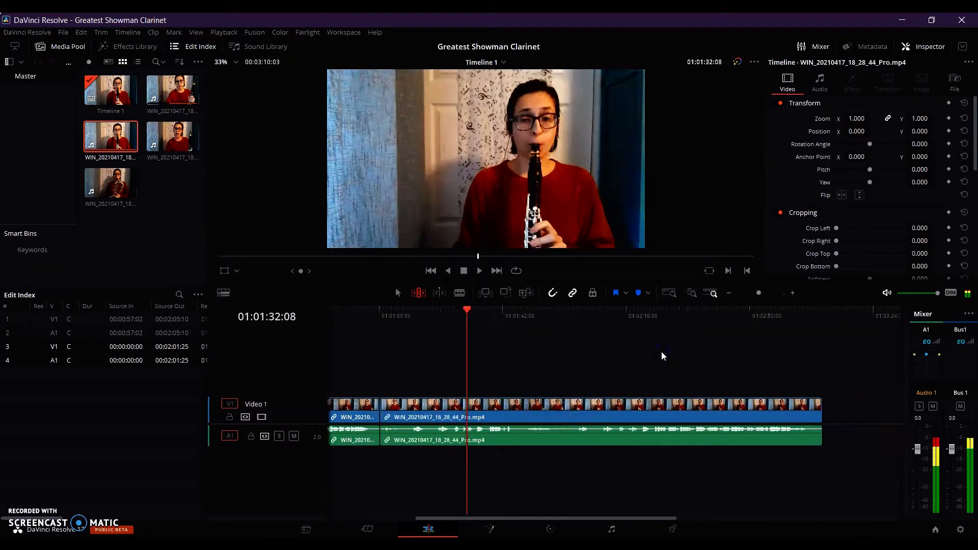
pyautogui.moveTo(623, 336); pyautogui.dragTo(634, 334)
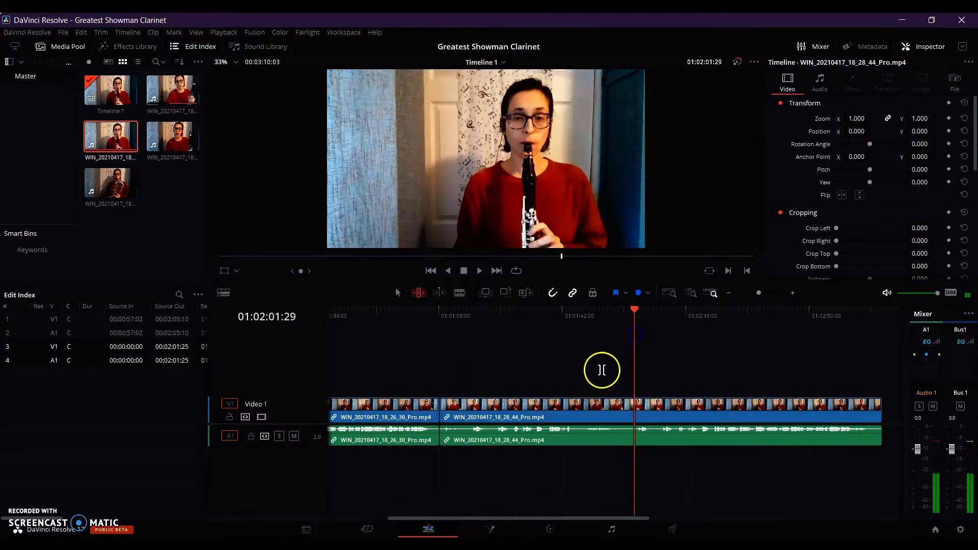
pyautogui.click(572, 403)
pyautogui.hotkey('ctrl', 'b')
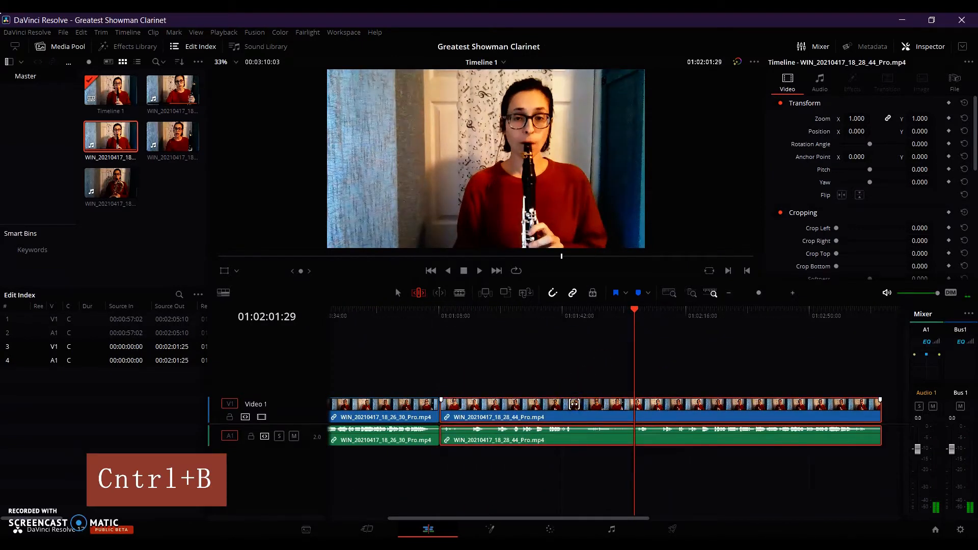
pyautogui.hotkey('ctrl', 'b')
pyautogui.press('Delete')
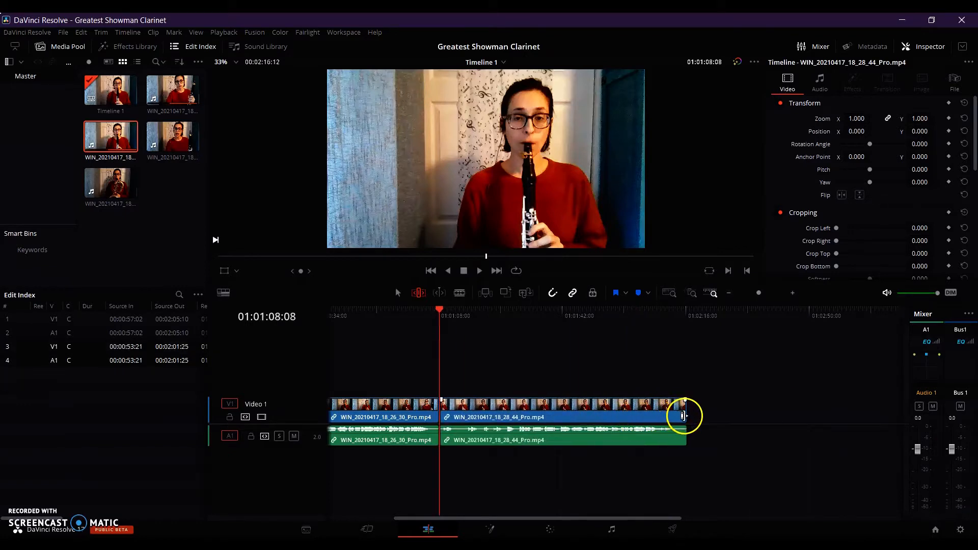
# Trim the end of the second clip to about 01:02:13:18 and append WIN_20210417_18_30_48_Pro.mp4 after it.
pyautogui.moveTo(683, 416); pyautogui.dragTo(676, 416)
pyautogui.moveTo(172, 137); pyautogui.dragTo(703, 421)
# Split the WIN_20210417_18_30_48_Pro.mp4 clip where the wanted take begins and ripple-delete the footage before it.
pyautogui.moveTo(441, 311); pyautogui.dragTo(762, 312)
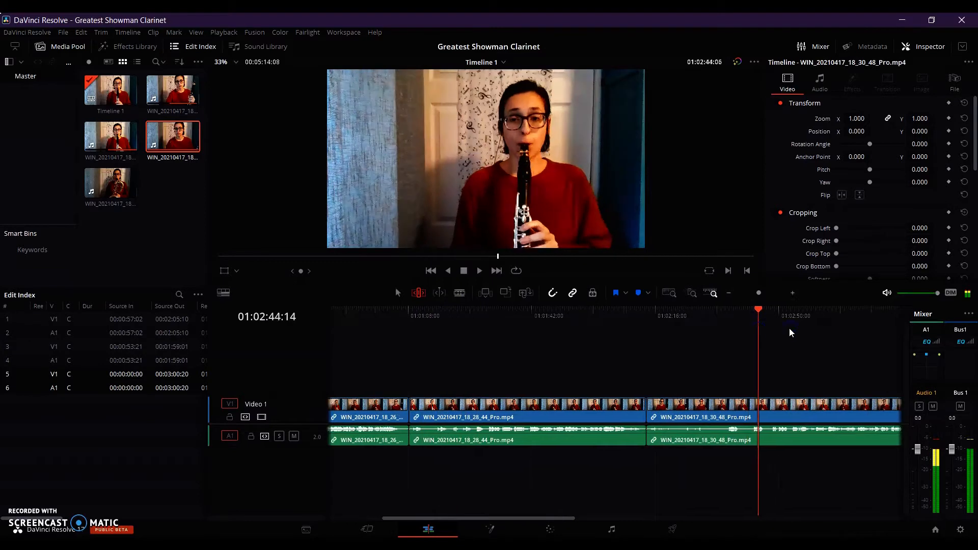
pyautogui.hscroll(10, 789, 330)
pyautogui.moveTo(434, 308); pyautogui.dragTo(716, 349)
pyautogui.hotkey('ctrl', 'b')
pyautogui.click(646, 409)
pyautogui.press('Delete')
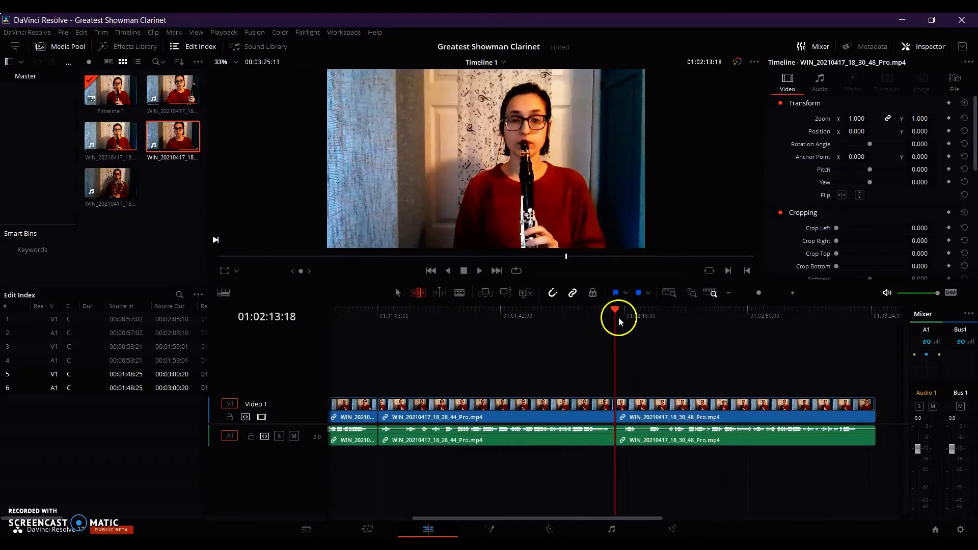
# Trim the end of the third clip to about 01:03:21:03 and append WIN_20210417_18_54_35_Pro.mp4 after it.
pyautogui.moveTo(875, 410); pyautogui.dragTo(860, 411)
pyautogui.click(625, 425)
pyautogui.moveTo(790, 308); pyautogui.dragTo(564, 370)
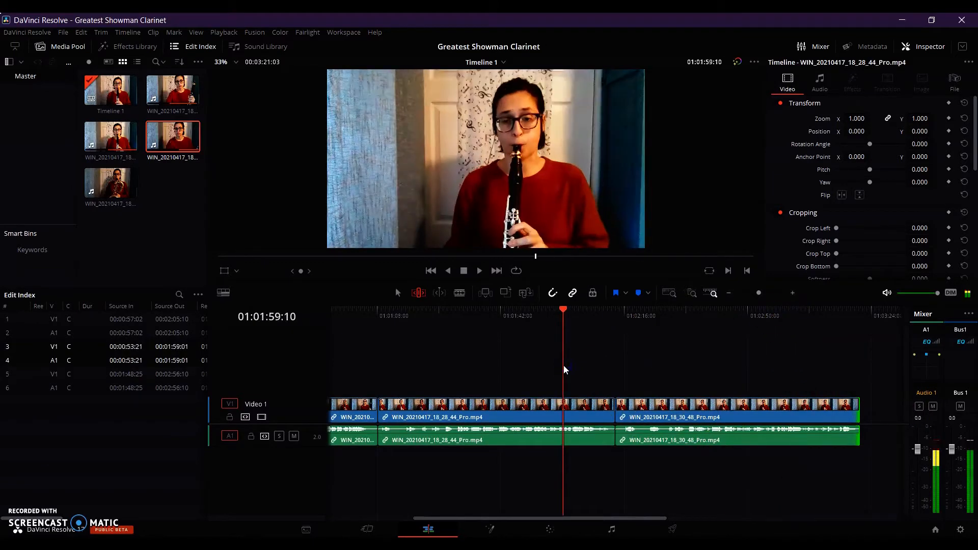
pyautogui.hscroll(3, 563, 370)
pyautogui.hscroll(5, 564, 370)
pyautogui.moveTo(110, 183); pyautogui.dragTo(555, 414)
# Split the WIN_20210417_18_54_35_Pro.mp4 clip at 01:05:50:17 and ripple-delete the part before the cut.
pyautogui.hscroll(-8, 443, 355)
pyautogui.moveTo(570, 309); pyautogui.dragTo(873, 366)
pyautogui.hscroll(9, 873, 367)
pyautogui.click(605, 429)
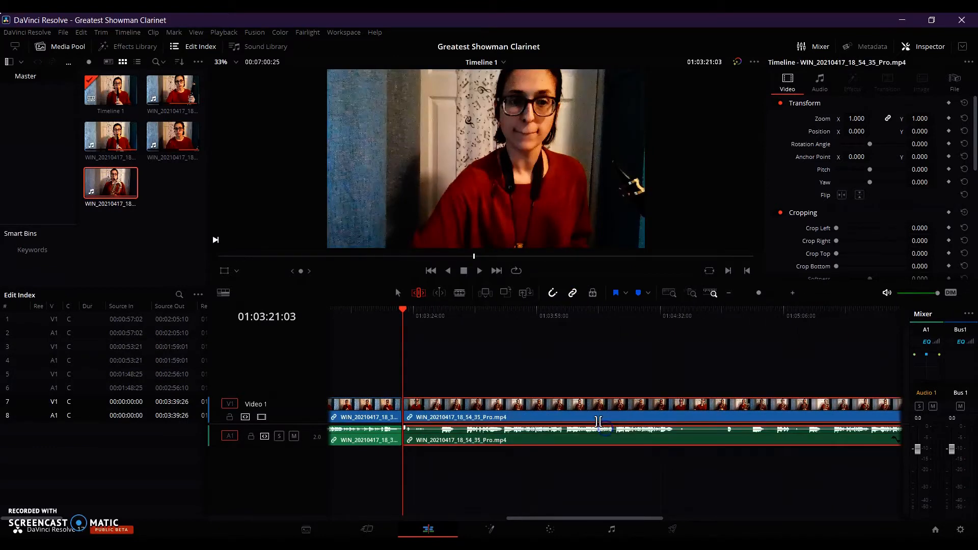
pyautogui.moveTo(403, 309); pyautogui.dragTo(764, 355)
pyautogui.hscroll(6, 764, 355)
pyautogui.hscroll(-1, 764, 355)
pyautogui.moveTo(461, 312); pyautogui.dragTo(638, 345)
pyautogui.hotkey('ctrl', 'b')
pyautogui.click(576, 409)
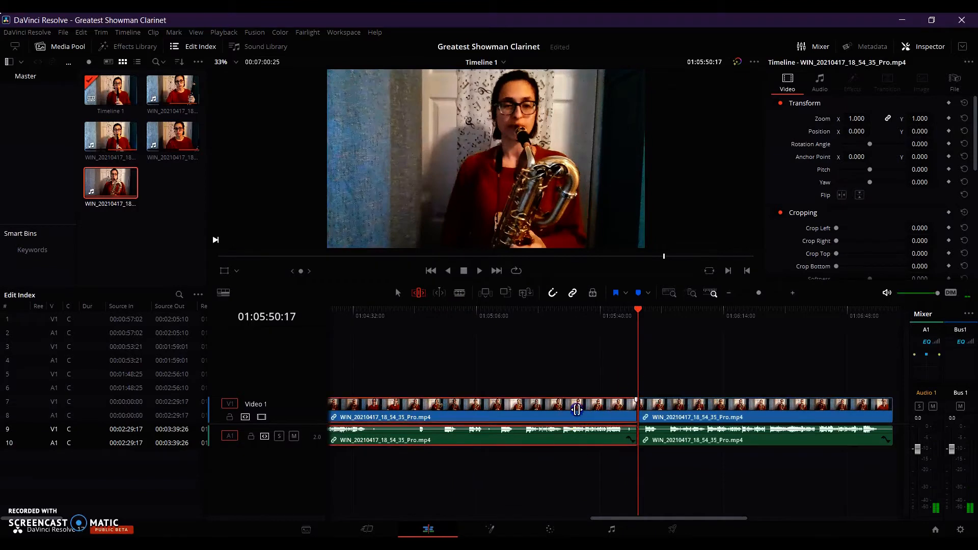
pyautogui.press('Delete')
# Return the playhead to the start and slide the second clip slightly later on Video 1 in trim edit mode.
pyautogui.press('Home')
pyautogui.click(472, 413)
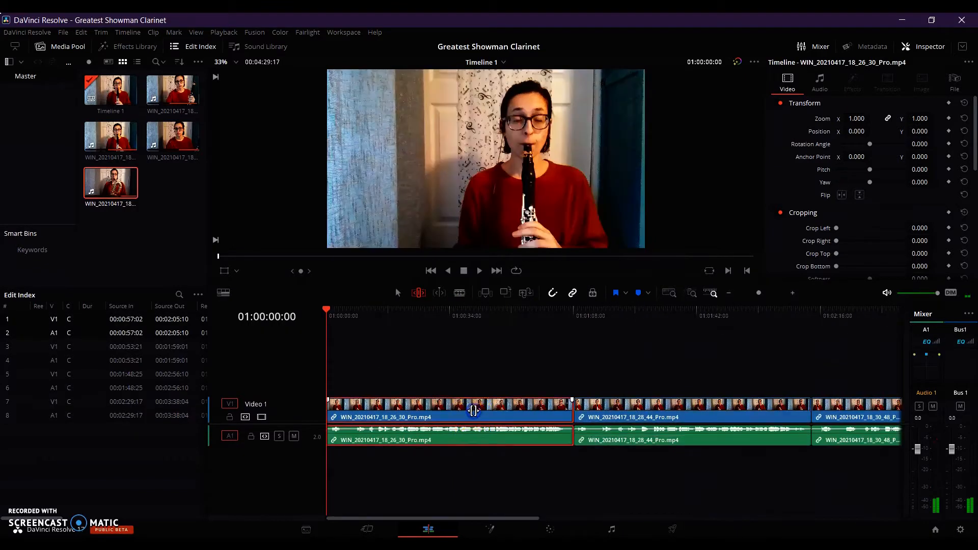
pyautogui.click(638, 412)
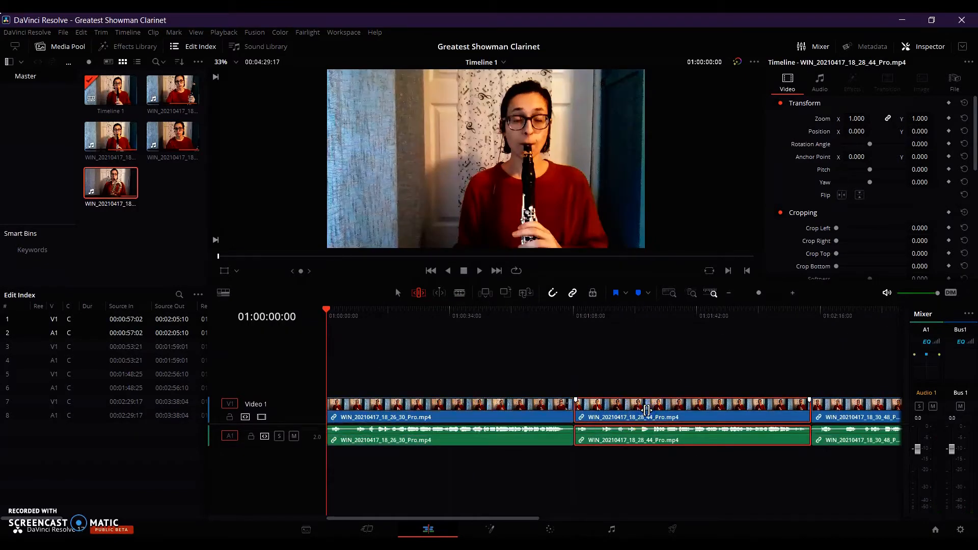
pyautogui.moveTo(647, 410); pyautogui.dragTo(673, 410)
# With the selection tool, stack the second clip on Video 2 at the timeline start, then shift it slightly later to match the waveforms.
pyautogui.click(400, 296)
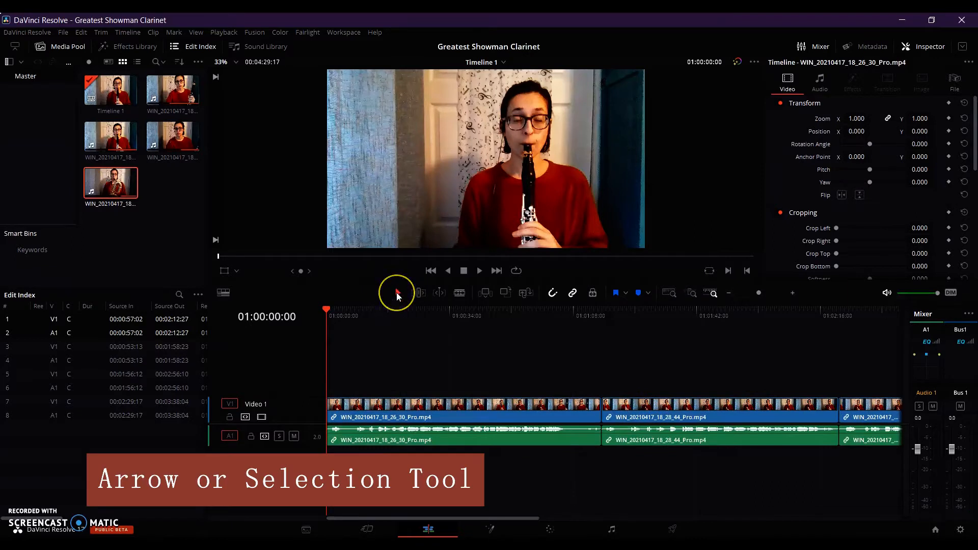
pyautogui.moveTo(637, 410); pyautogui.dragTo(362, 360)
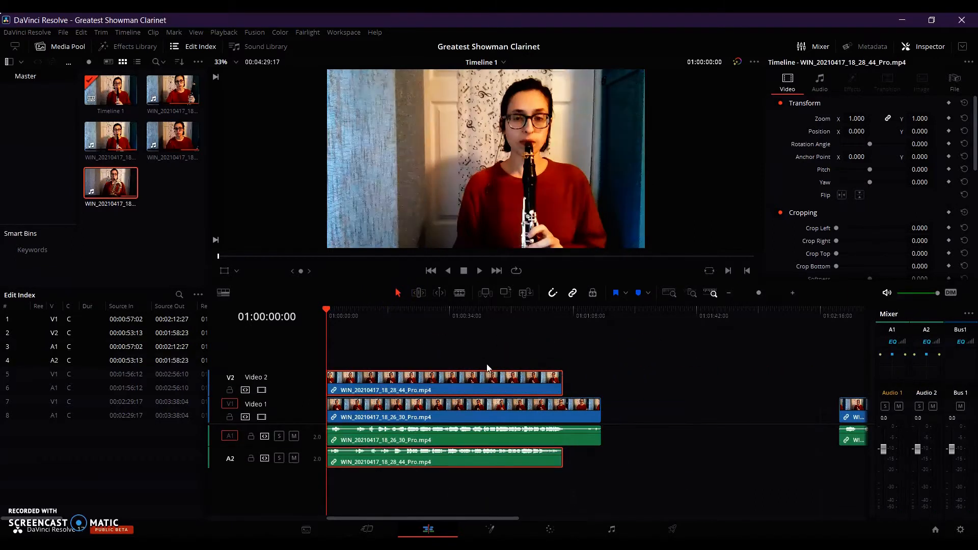
pyautogui.hotkey('ctrl', '+')
pyautogui.hotkey('ctrl', '+')
pyautogui.hotkey('ctrl', '+')
pyautogui.hotkey('ctrl', '+')
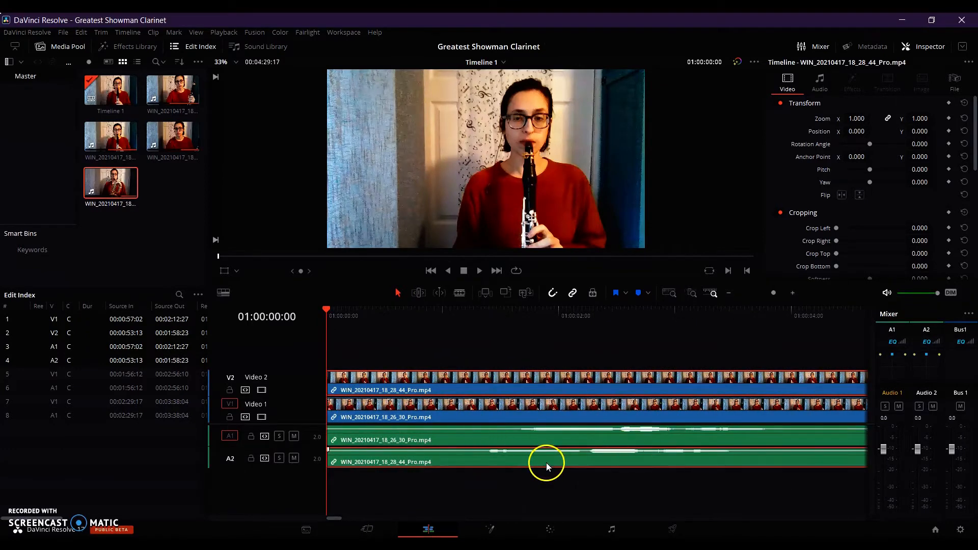
pyautogui.moveTo(539, 460); pyautogui.dragTo(566, 461)
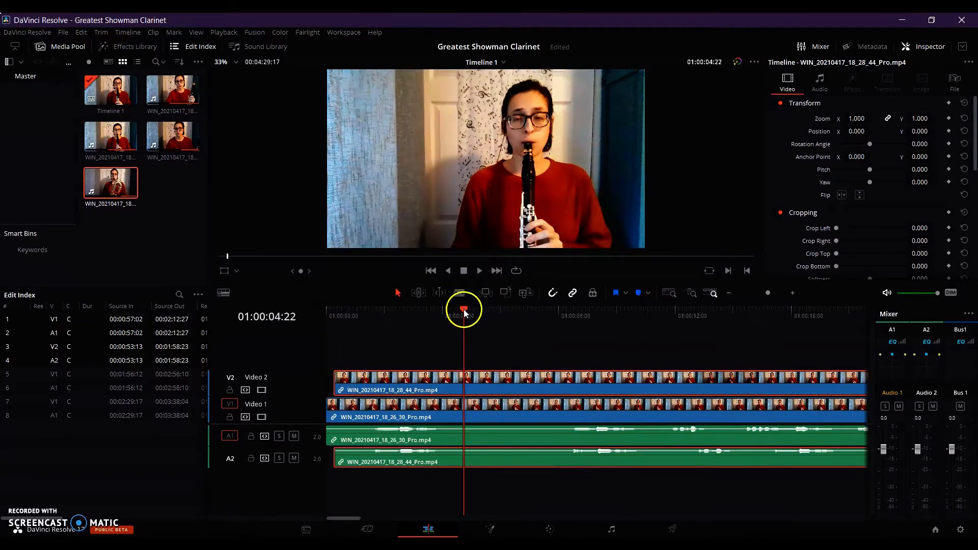
# Play the two stacked clips to check their sync and nudge the Video 2 clip slightly earlier.
pyautogui.press('space')
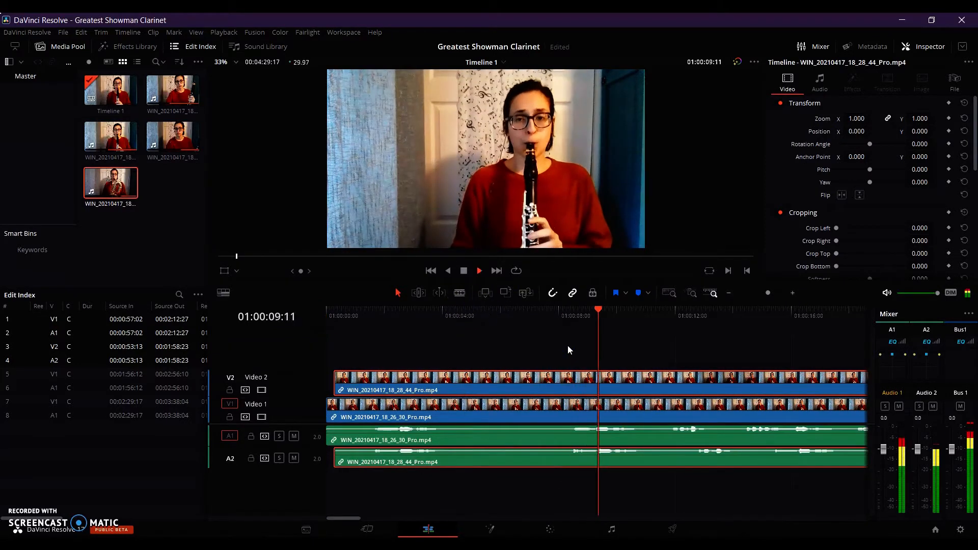
pyautogui.press('space')
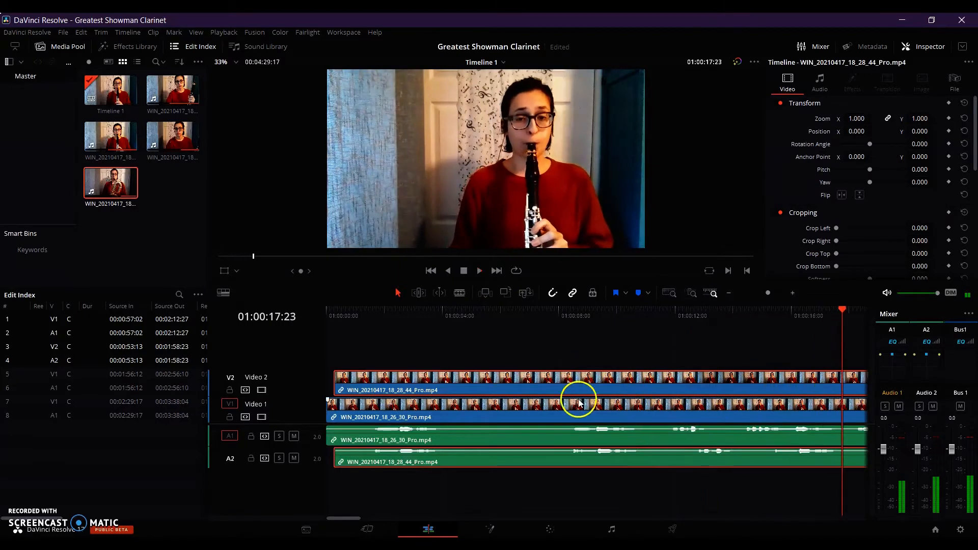
pyautogui.scroll(1, 514, 438)
pyautogui.moveTo(512, 462); pyautogui.dragTo(508, 462)
pyautogui.click(593, 309)
pyautogui.press('space')
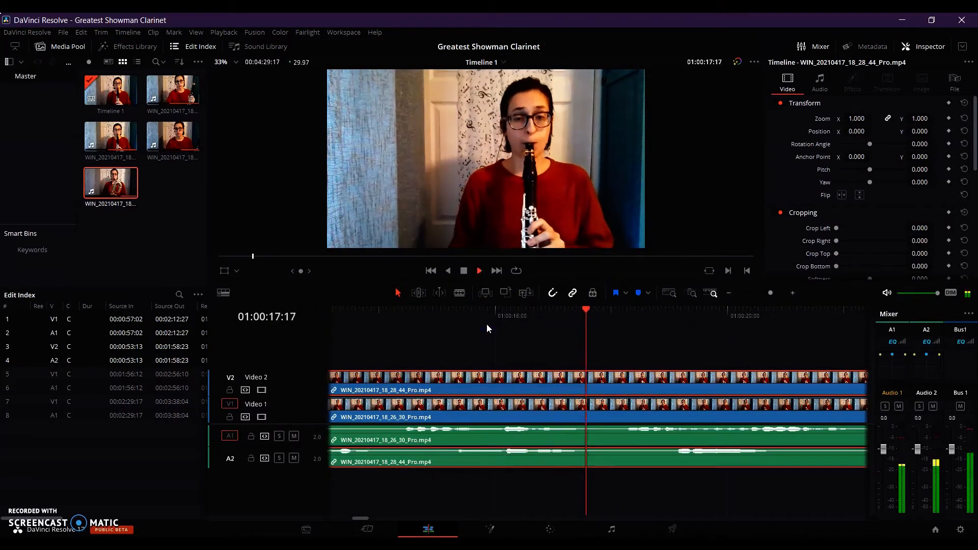
pyautogui.press('space')
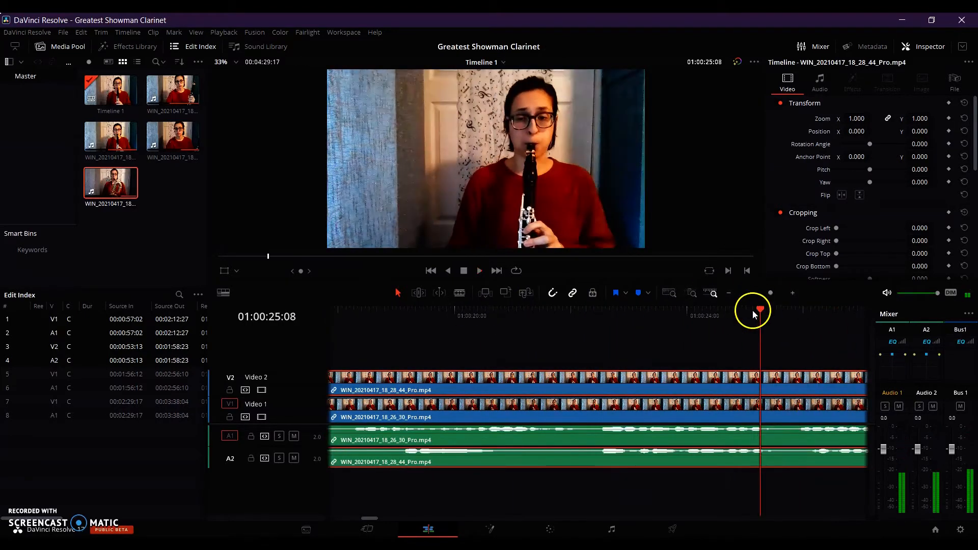
# Split both stacked clips at 01:00:00:28 and ripple-delete the short pieces before the cut.
pyautogui.moveTo(742, 311); pyautogui.dragTo(328, 312)
pyautogui.scroll(-3, 511, 397)
pyautogui.moveTo(444, 309); pyautogui.dragTo(330, 331)
pyautogui.scroll(3, 336, 367)
pyautogui.click(346, 406)
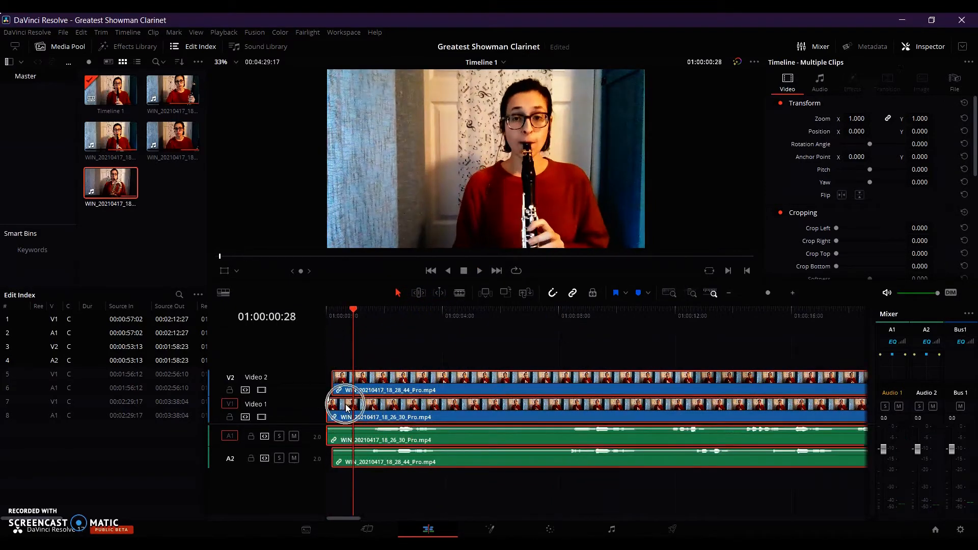
pyautogui.hotkey('ctrl', 'b')
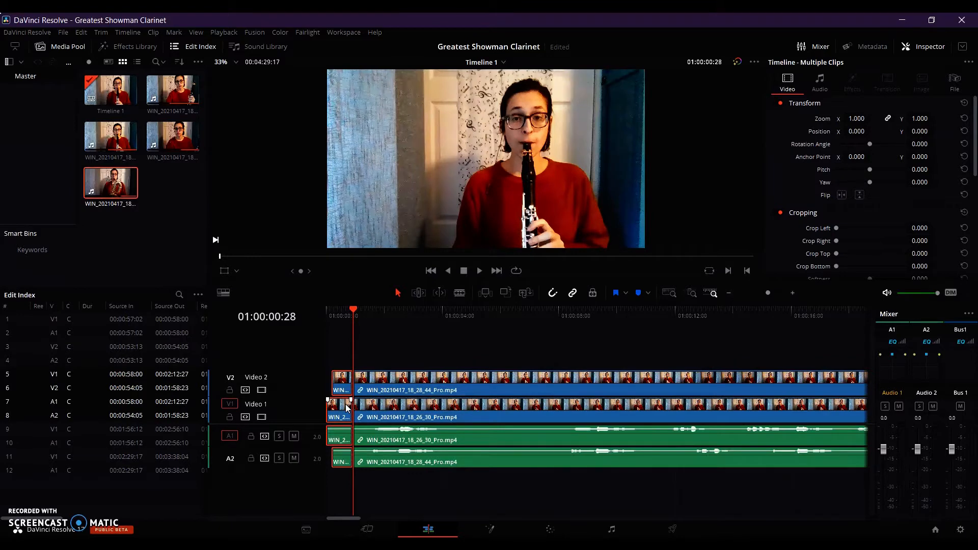
pyautogui.press('Delete')
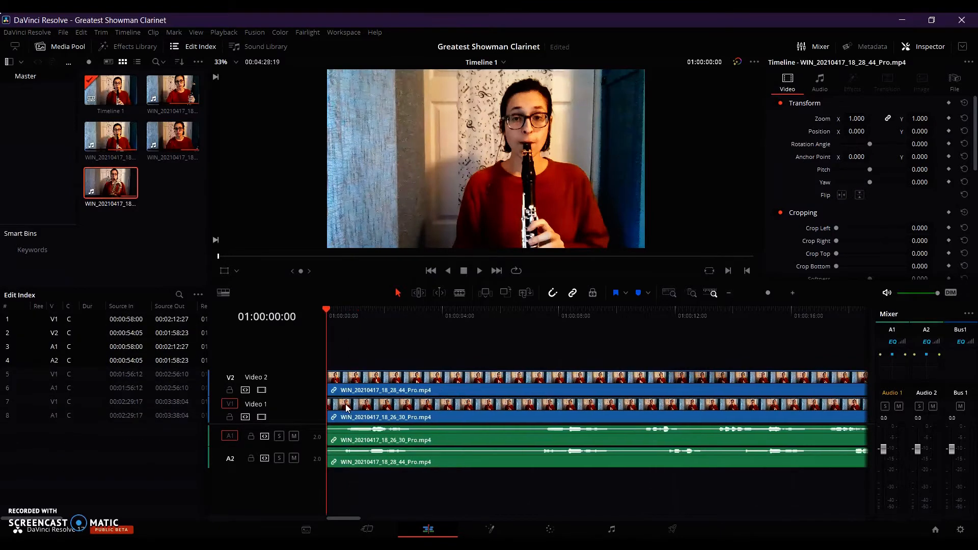
# Split the Video 1 clip at 01:01:04:18, where the Video 2 clip ends, and delete the leftover tail.
pyautogui.scroll(-3, 347, 408)
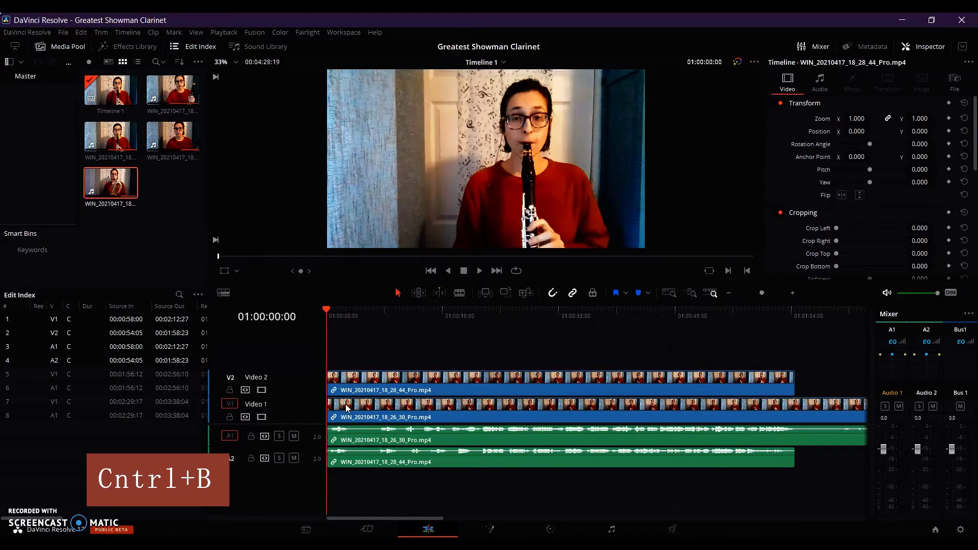
pyautogui.moveTo(325, 309); pyautogui.dragTo(560, 367)
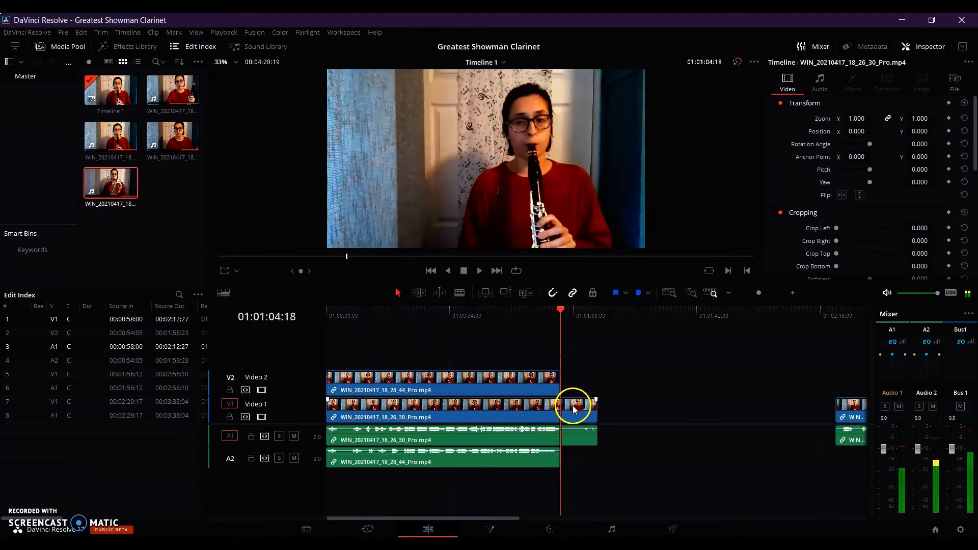
pyautogui.click(572, 406)
pyautogui.hotkey('ctrl', 'b')
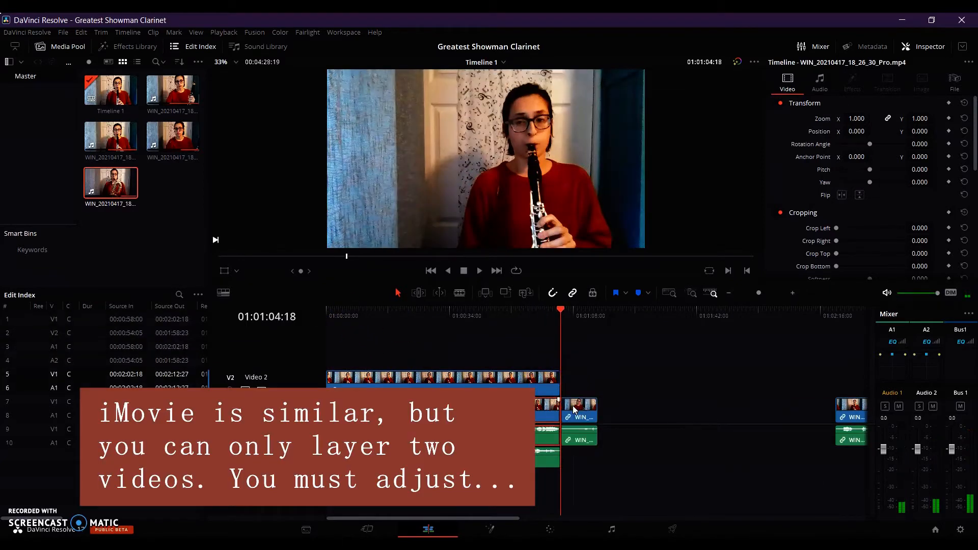
pyautogui.click(573, 408)
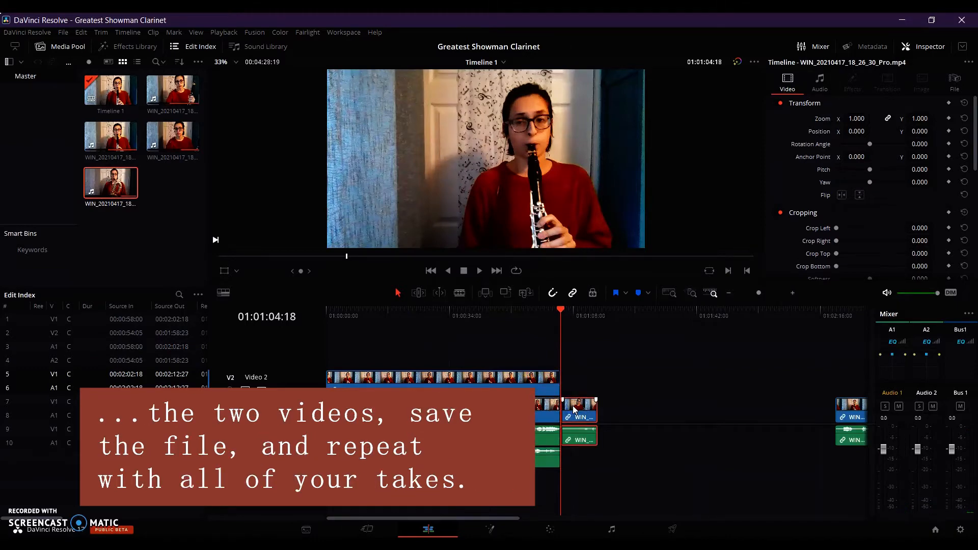
pyautogui.press('Delete')
# Move the WIN_20210417_18_30_48_Pro.mp4 clip onto Video 3 at the start of the timeline and return the playhead there.
pyautogui.click(784, 411)
pyautogui.moveTo(839, 410); pyautogui.dragTo(359, 364)
pyautogui.scroll(4, 572, 360)
pyautogui.moveTo(598, 310); pyautogui.dragTo(310, 315)
pyautogui.scroll(5, 483, 338)
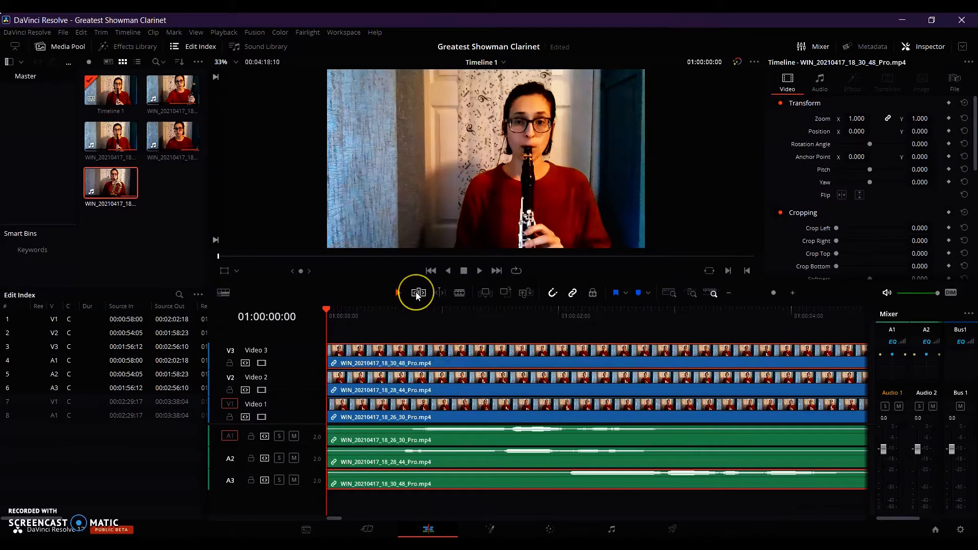
# Slip the Video 3 clip's contents in trim edit mode until its waveform lines up with the other takes, checking by playback.
pyautogui.click(417, 293)
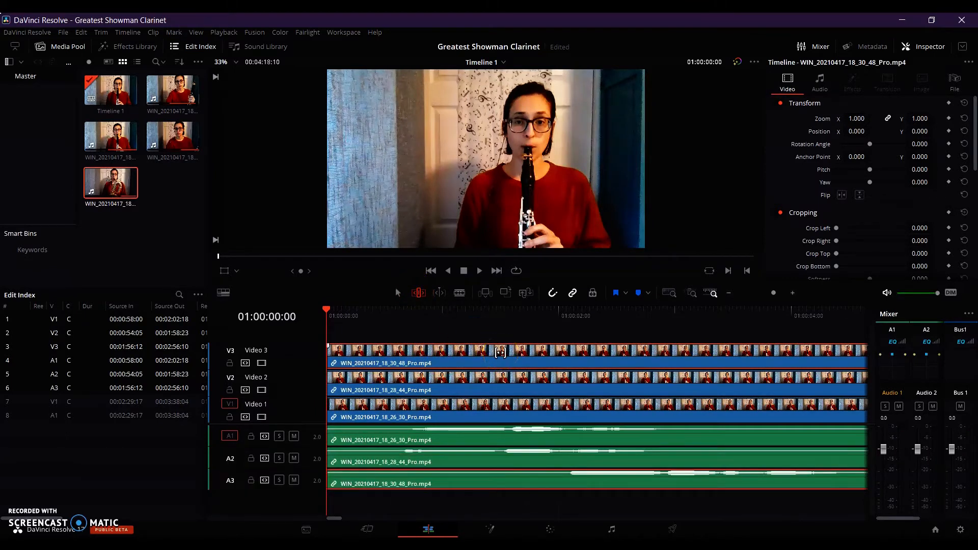
pyautogui.moveTo(500, 353); pyautogui.dragTo(356, 351)
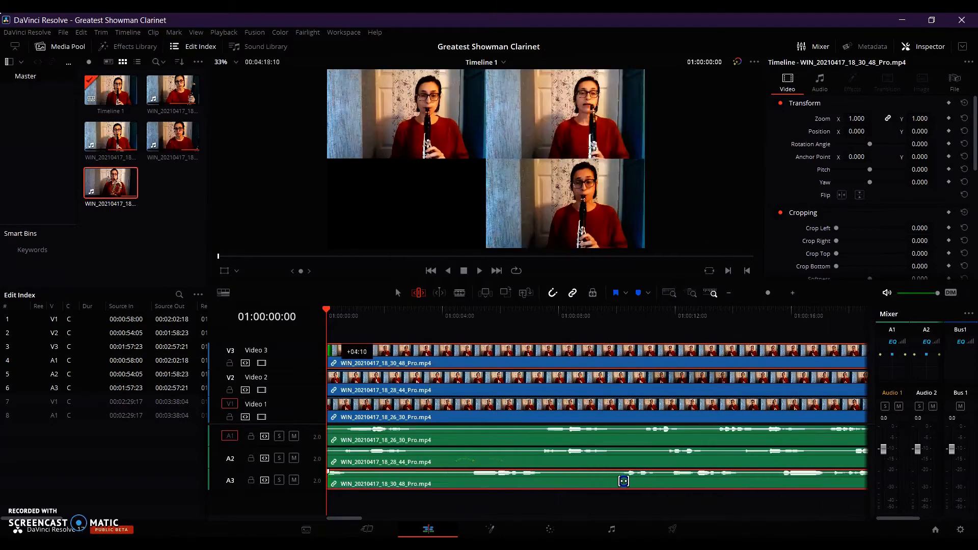
pyautogui.moveTo(624, 481); pyautogui.dragTo(662, 484)
pyautogui.press('space')
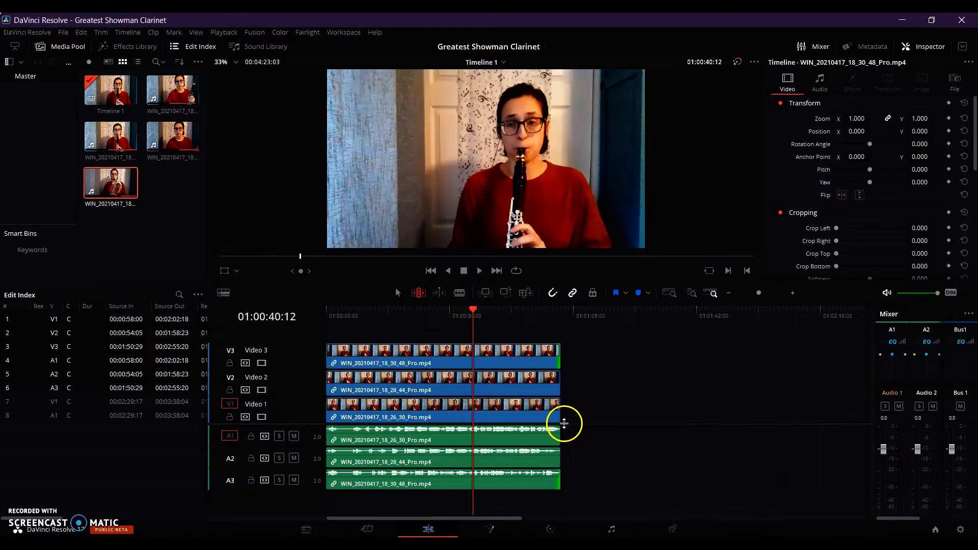
pyautogui.click(569, 395)
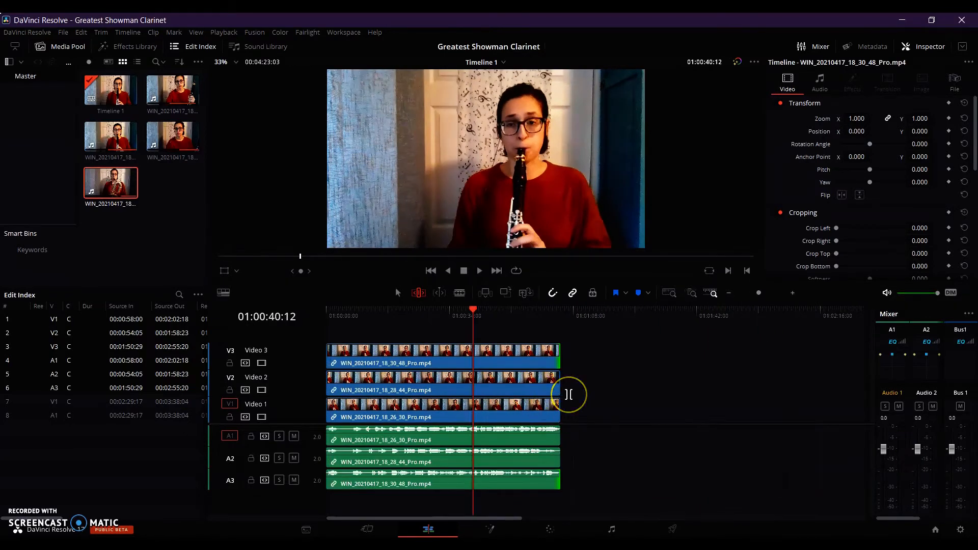
# Move the WIN_20210417_18_54_35_Pro.mp4 clip onto Video 4 at the start of the timeline, above the other takes.
pyautogui.hscroll(5, 568, 395)
pyautogui.click(661, 406)
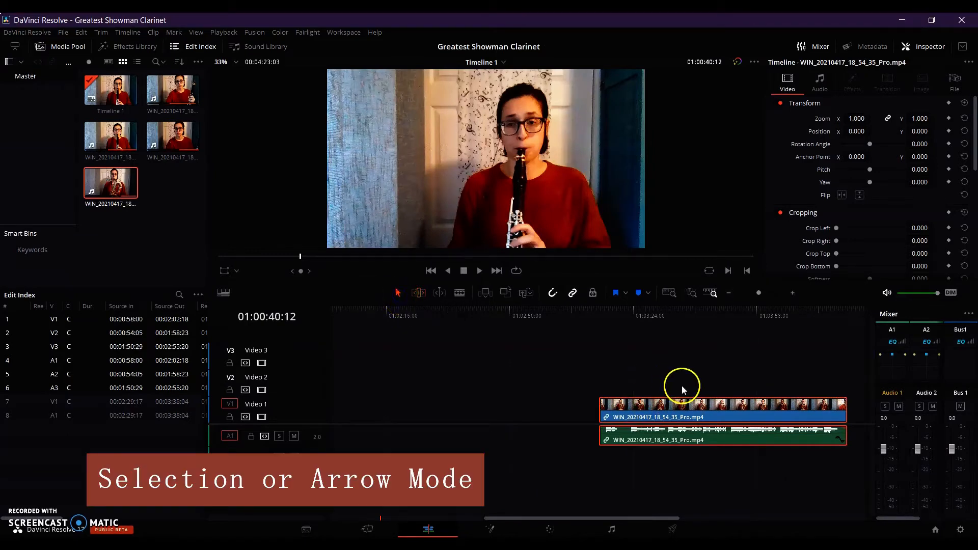
pyautogui.moveTo(692, 407); pyautogui.dragTo(424, 375)
pyautogui.hscroll(-5, 423, 376)
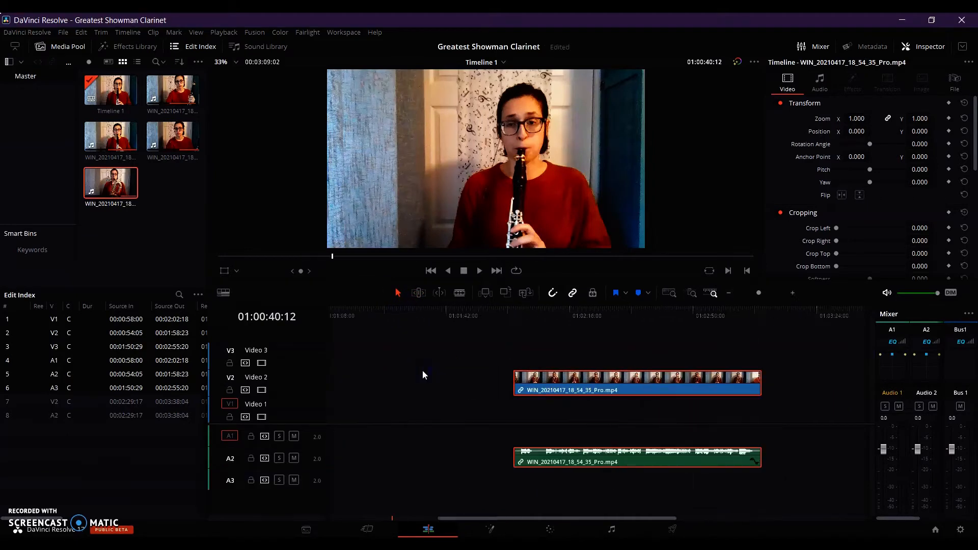
pyautogui.hscroll(-3, 423, 375)
pyautogui.click(832, 372)
pyautogui.moveTo(845, 374); pyautogui.dragTo(326, 330)
pyautogui.hotkey('ctrl', '=')
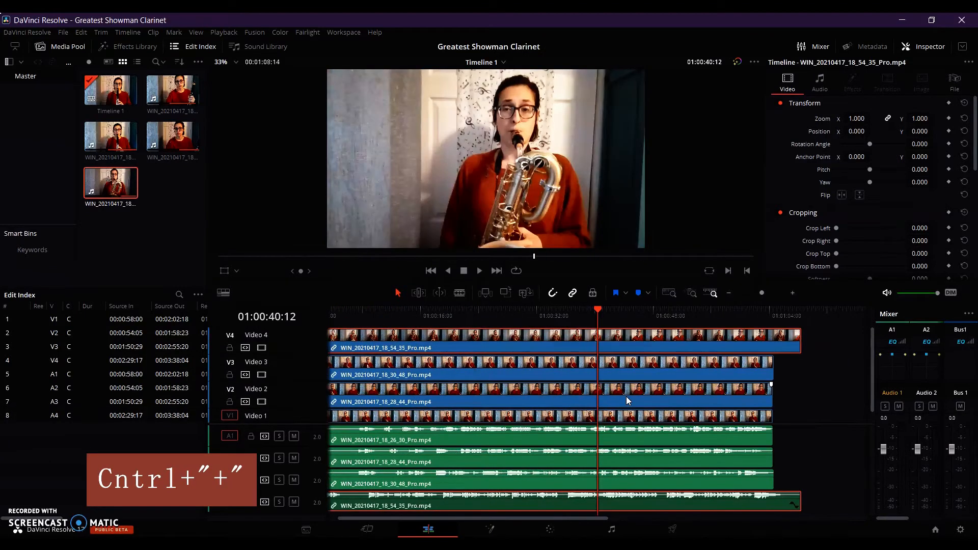
# Slip the Video 4 clip's contents in trim edit mode until its waveform lines up with the other takes, checking by playback.
pyautogui.hotkey('ctrl', '=')
pyautogui.press('Home')
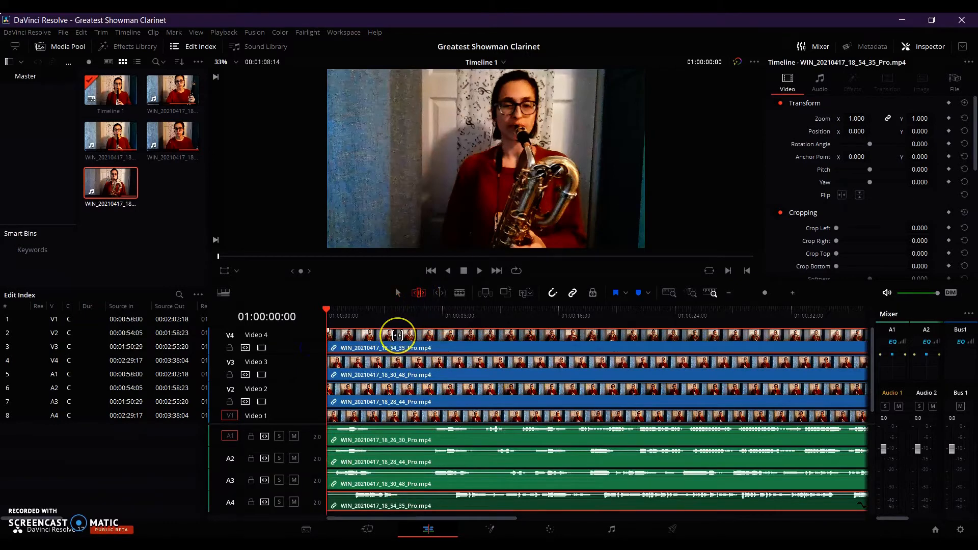
pyautogui.moveTo(398, 334); pyautogui.dragTo(383, 336)
pyautogui.press('space')
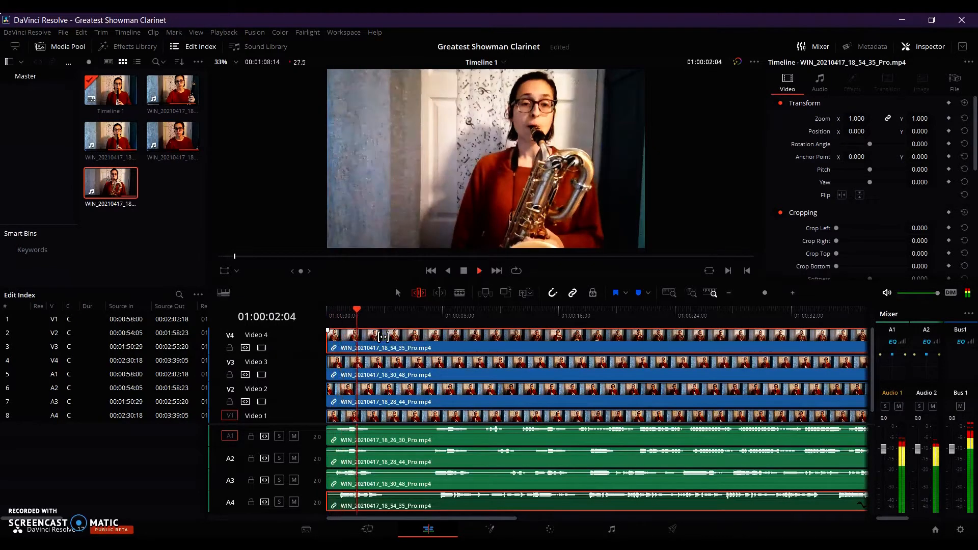
pyautogui.press('space')
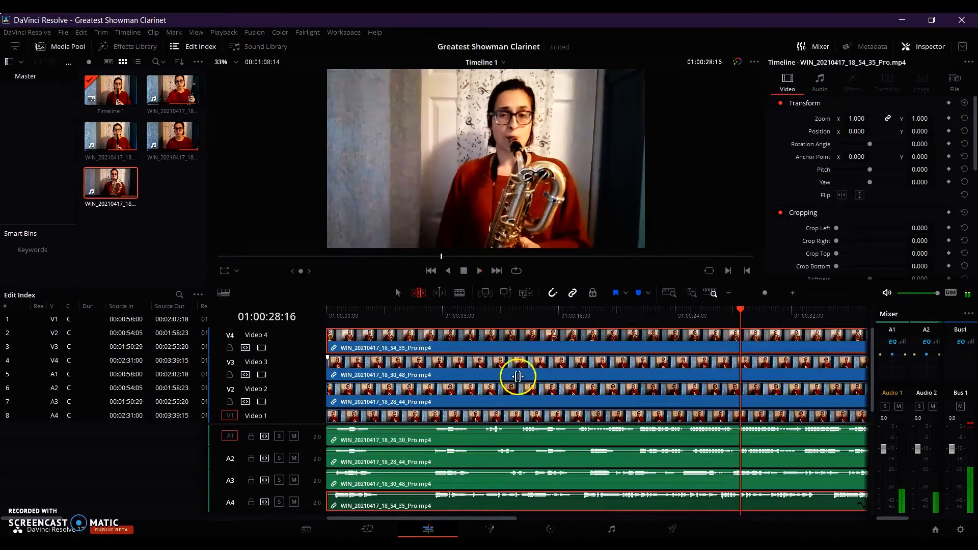
# Split the Video 4 clip at 01:01:04:21, where the other takes end, delete the leftover tail and return the playhead to the start.
pyautogui.hotkey('ctrl', '-')
pyautogui.hotkey('ctrl', '-')
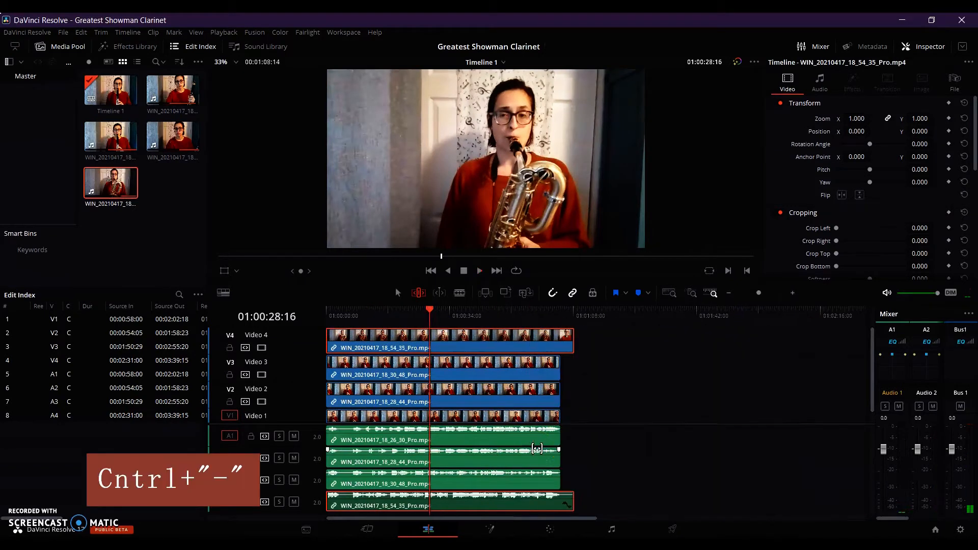
pyautogui.moveTo(429, 309); pyautogui.dragTo(567, 344)
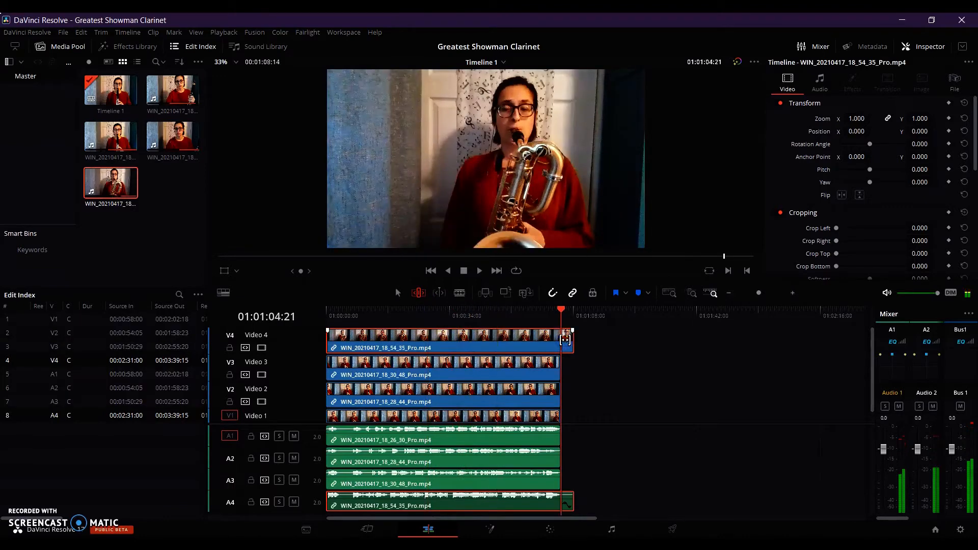
pyautogui.hotkey('ctrl', 'b')
pyautogui.click(567, 344)
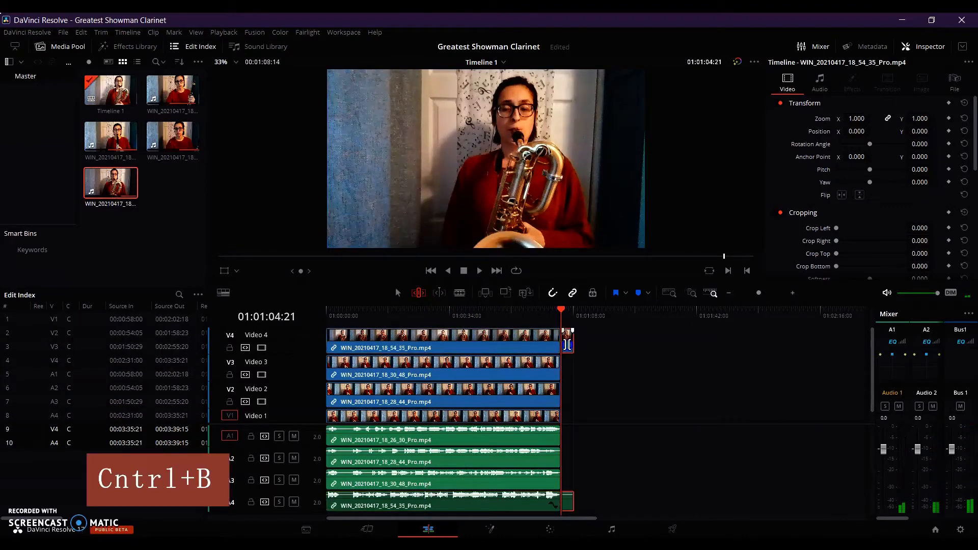
pyautogui.press('Delete')
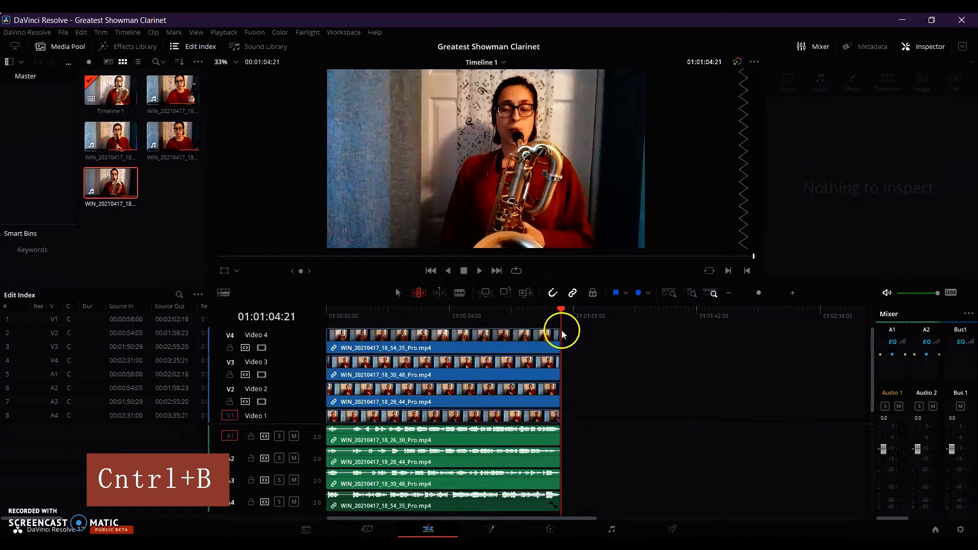
pyautogui.moveTo(561, 310); pyautogui.dragTo(299, 320)
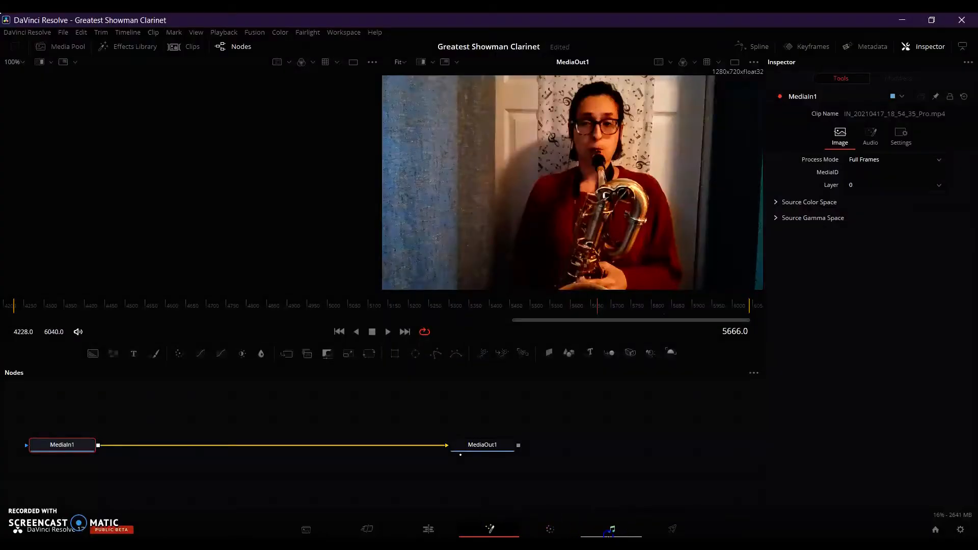
# On the Fairlight page, widen the mixer to show all channels and set the Bus 1 level to +0.7 dB.
pyautogui.click(611, 530)
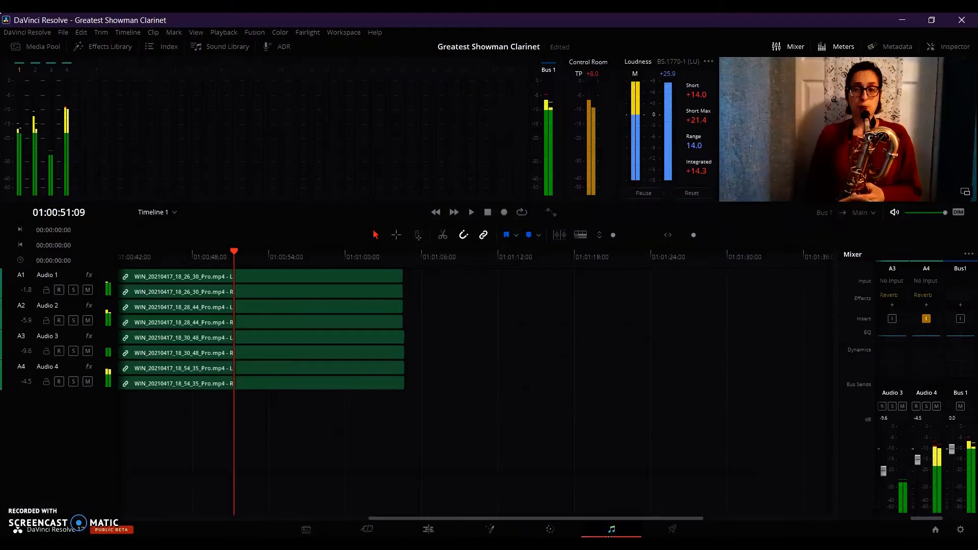
pyautogui.click(255, 276)
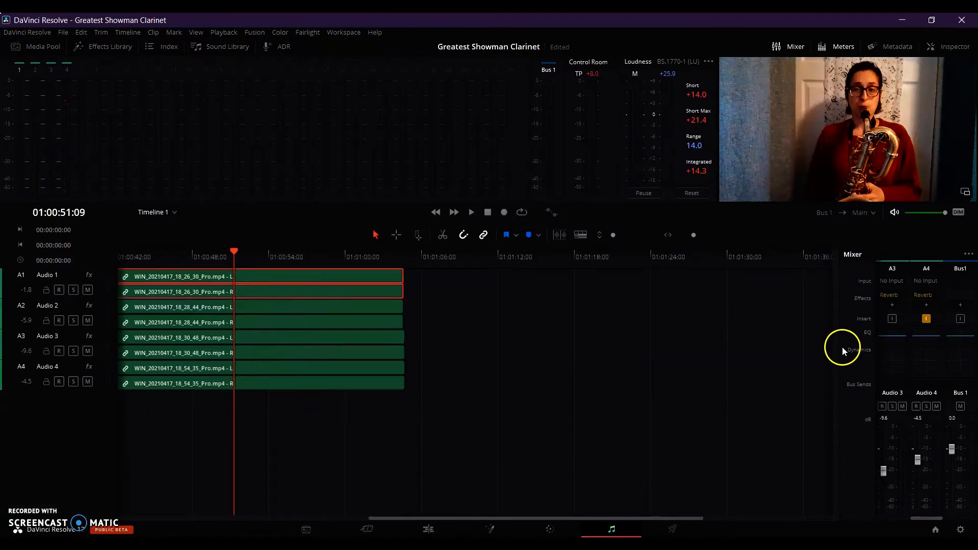
pyautogui.moveTo(838, 348); pyautogui.dragTo(607, 356)
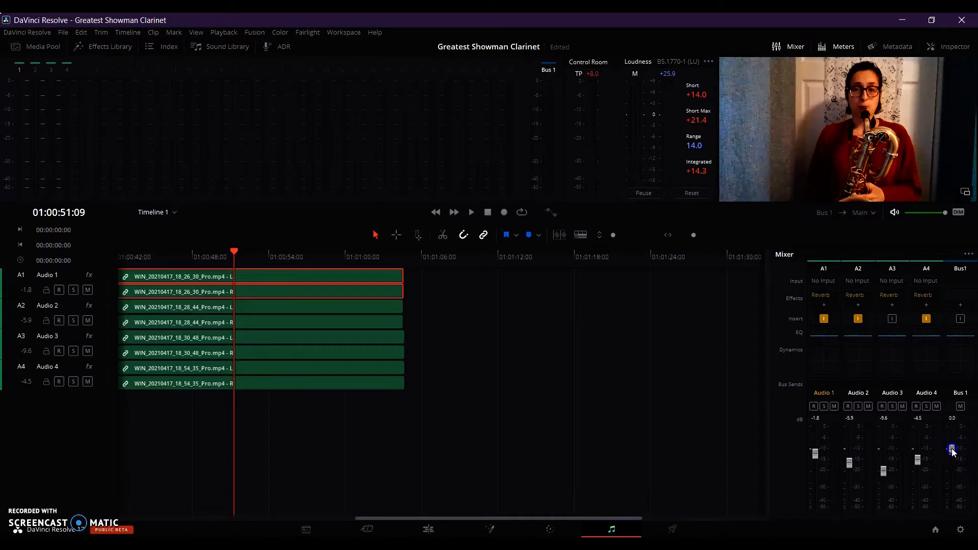
pyautogui.moveTo(952, 451); pyautogui.dragTo(952, 446)
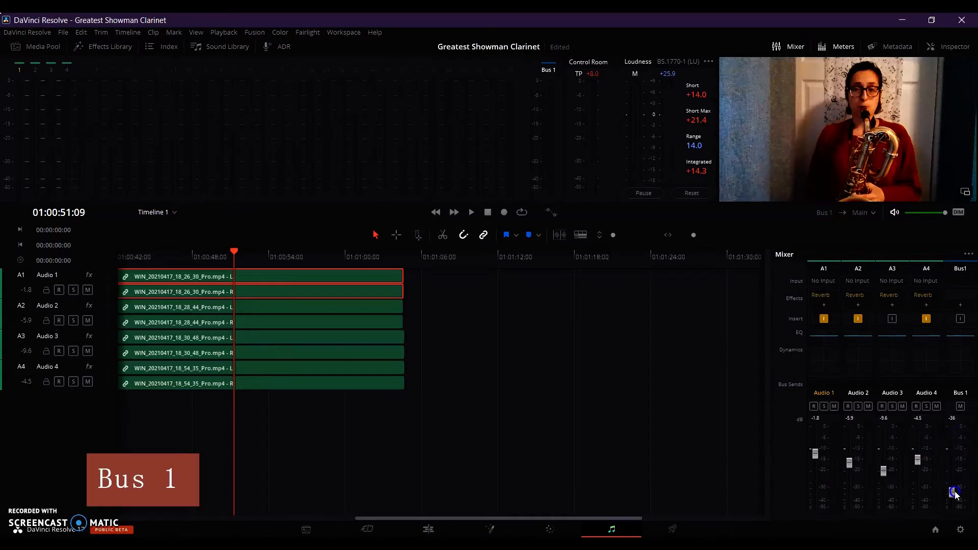
pyautogui.moveTo(953, 461); pyautogui.dragTo(953, 448)
# Try a second Reverb effect on Audio 1 with its room size reduced to 20 m², and delete that effect.
pyautogui.click(824, 304)
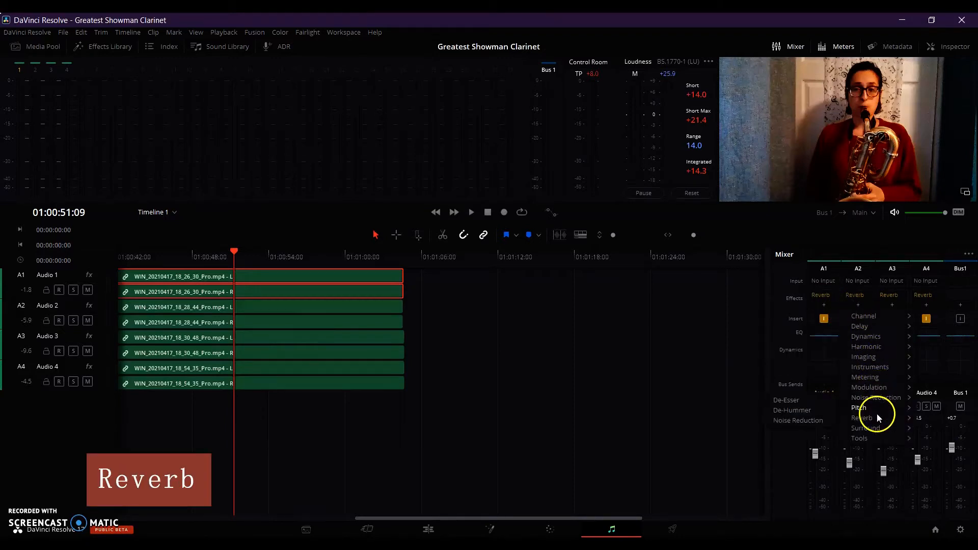
pyautogui.click(799, 419)
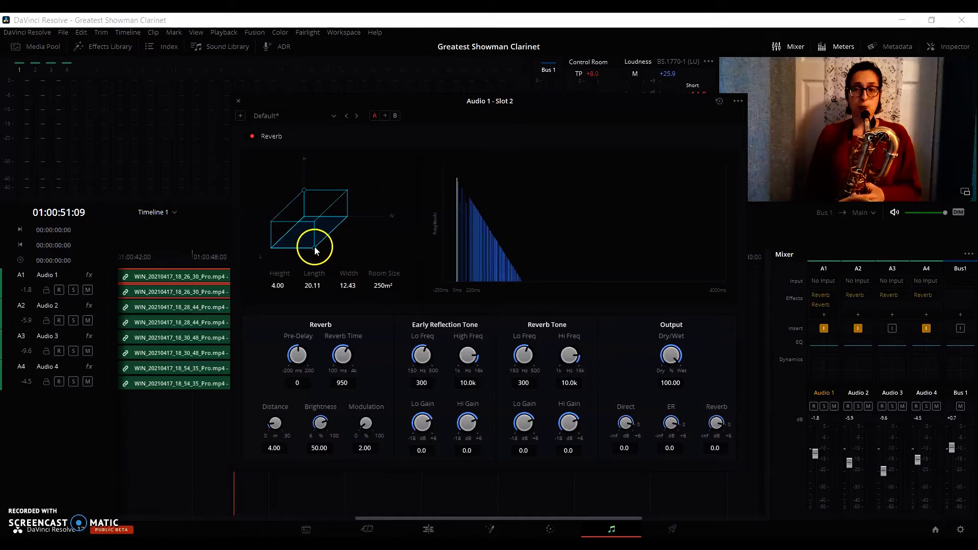
pyautogui.moveTo(315, 250); pyautogui.dragTo(307, 228)
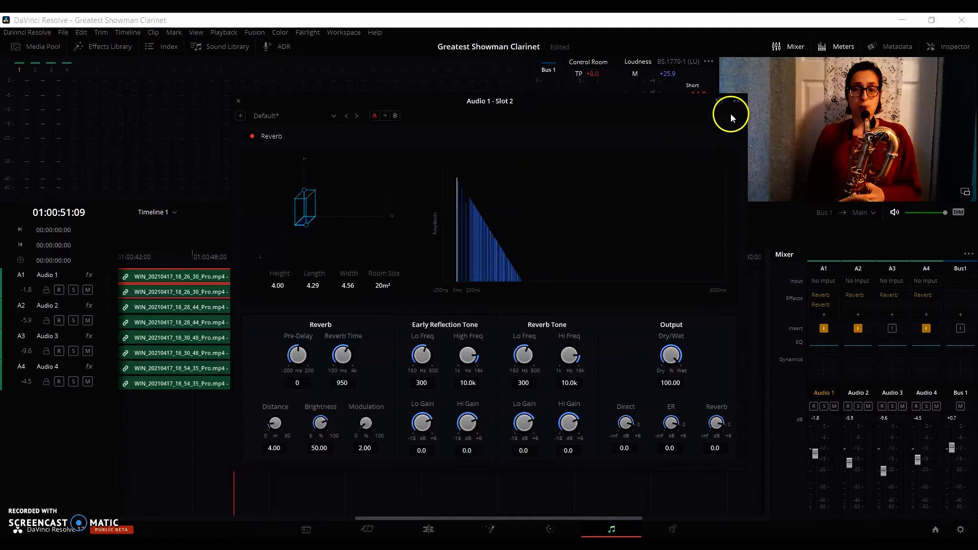
pyautogui.click(240, 102)
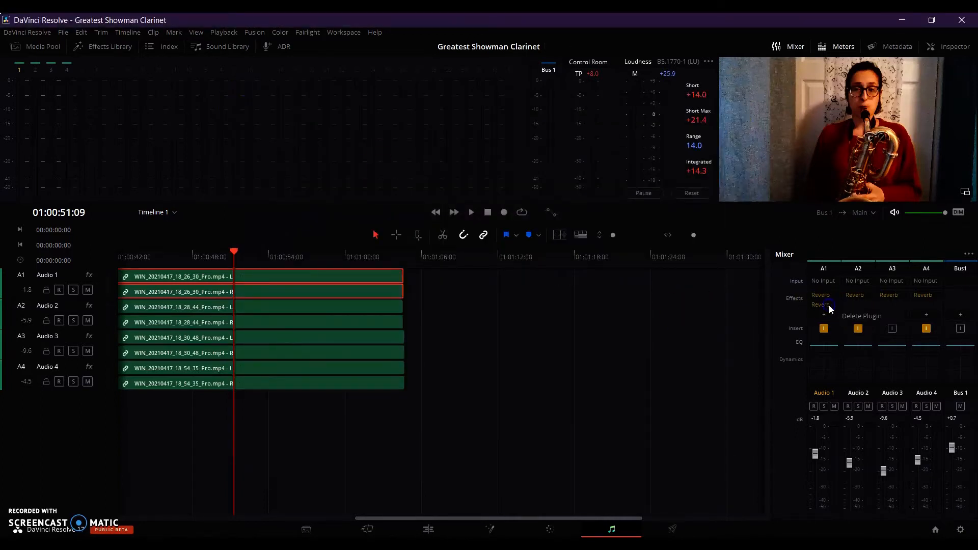
pyautogui.click(833, 304)
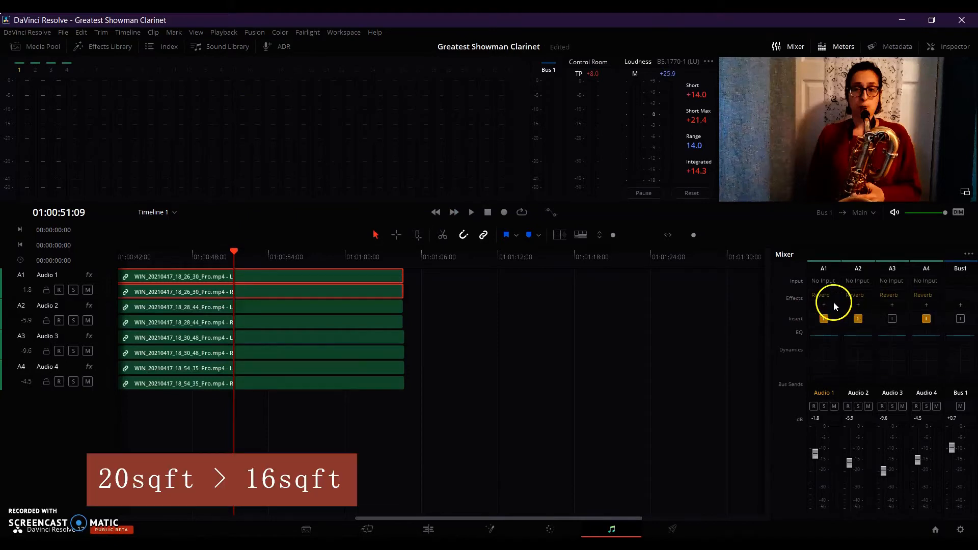
# Examine the room dimensions and tone settings of the existing Reverb effect on Audio 1.
pyautogui.click(822, 295)
pyautogui.click(823, 297)
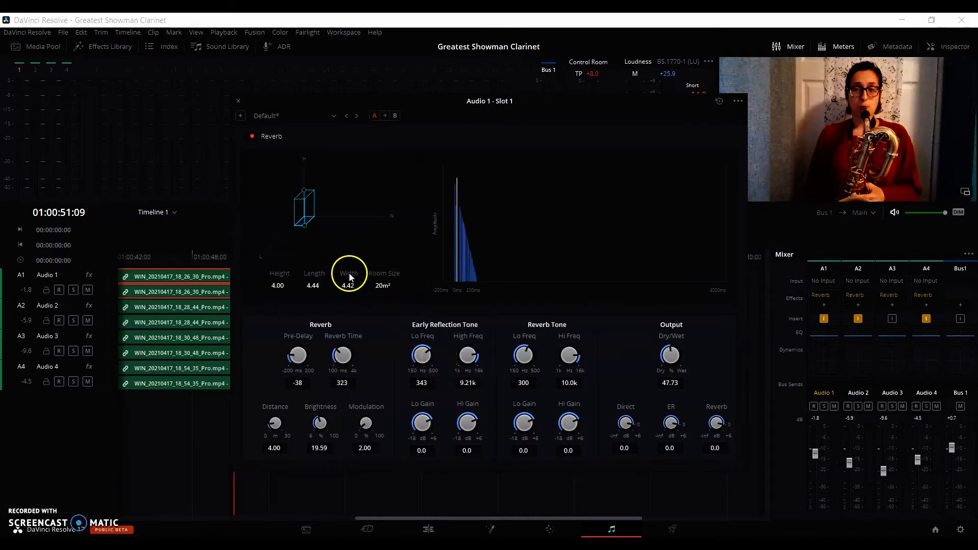
pyautogui.click(238, 101)
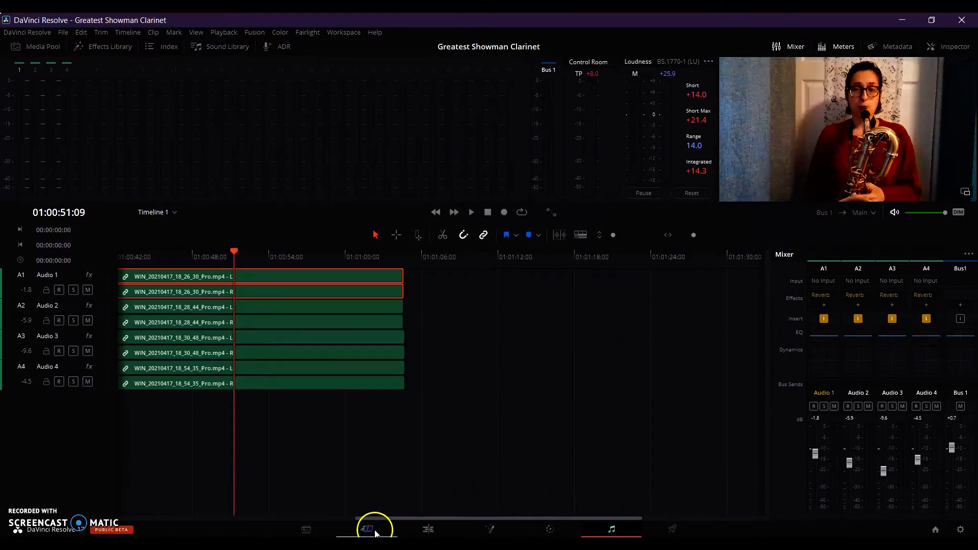
# Switch to the Edit page and return the playhead to the start of the timeline.
pyautogui.click(429, 531)
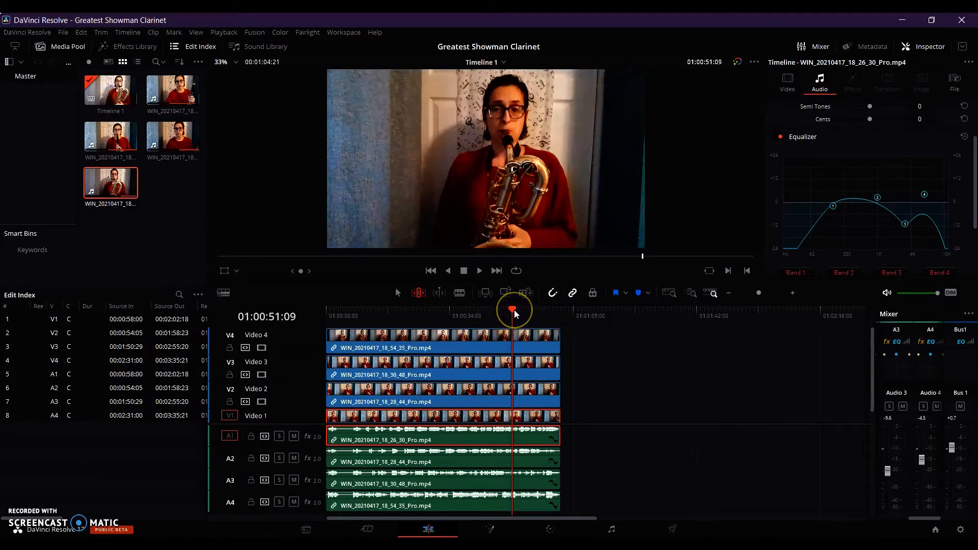
pyautogui.moveTo(515, 310); pyautogui.dragTo(322, 326)
pyautogui.click(414, 339)
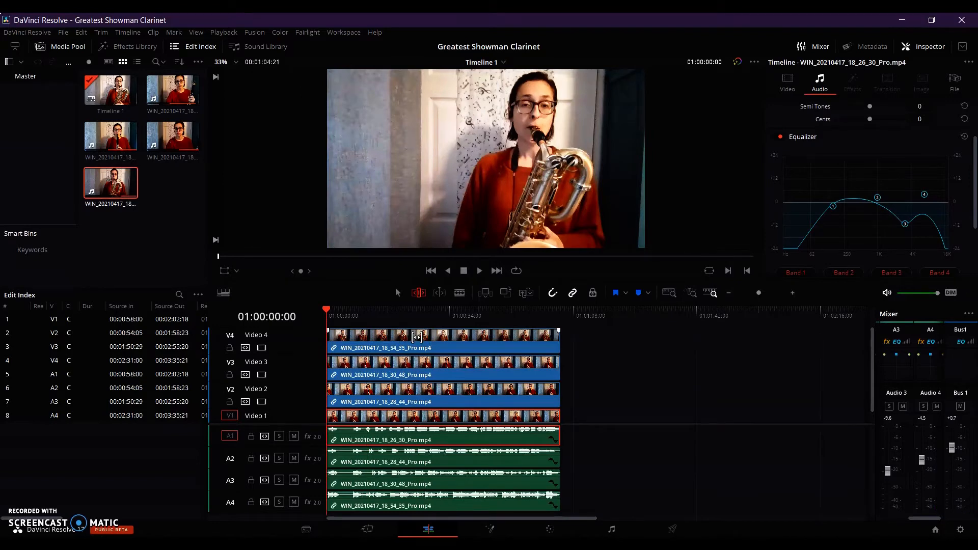
pyautogui.click(332, 297)
pyautogui.click(391, 334)
pyautogui.click(408, 338)
pyautogui.click(544, 135)
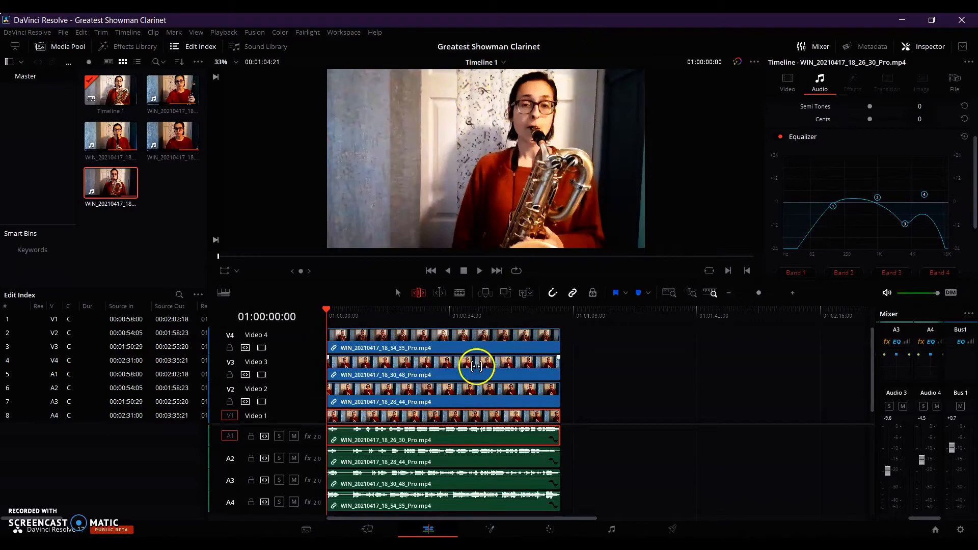
# Crop the Video 4 clip by 718.2 on the left and 263.8 on the right, and shift its X position to 338.
pyautogui.click(465, 340)
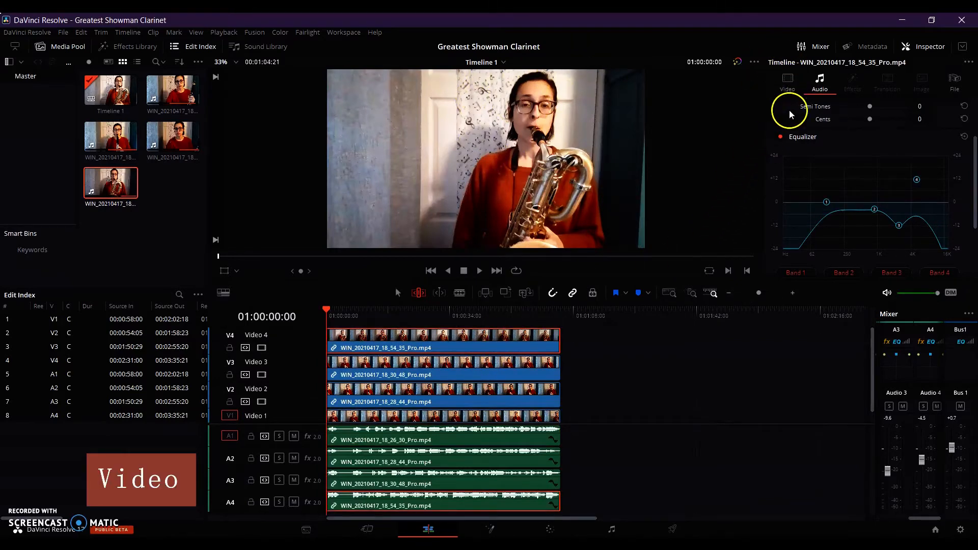
pyautogui.click(787, 81)
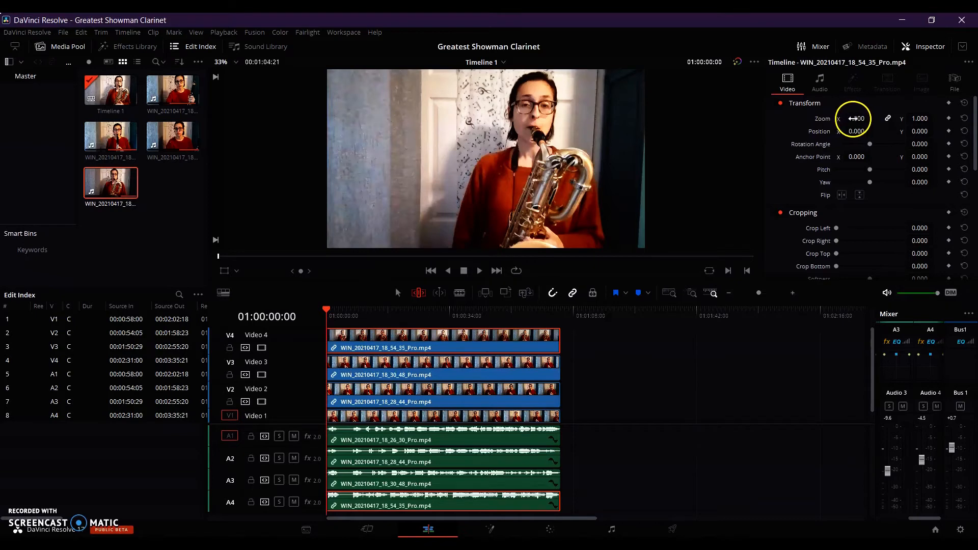
pyautogui.moveTo(847, 118)
pyautogui.mouseDown()
pyautogui.moveTo(859, 124)
pyautogui.moveTo(851, 127)
pyautogui.mouseUp()
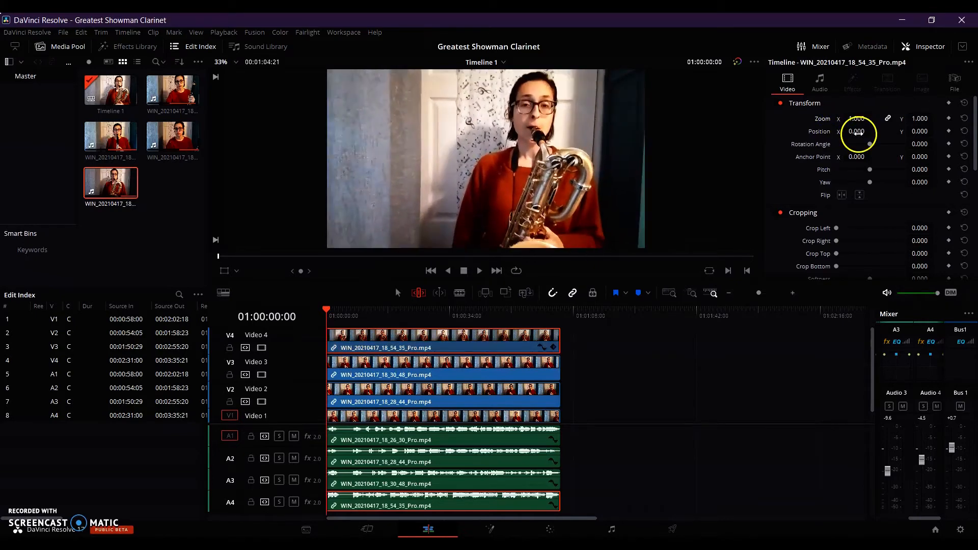
pyautogui.moveTo(838, 227)
pyautogui.mouseDown()
pyautogui.moveTo(866, 229)
pyautogui.moveTo(863, 241)
pyautogui.moveTo(845, 241)
pyautogui.mouseUp()
pyautogui.moveTo(856, 131); pyautogui.dragTo(546, 287)
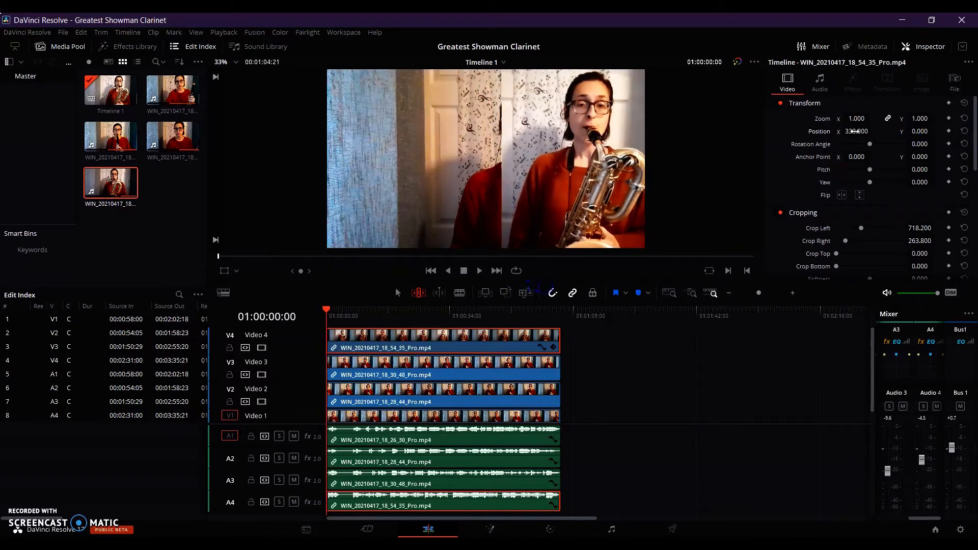
# Crop both sides of the Video 3 clip and shift it to the frame's left edge, and tighten the Video 4 clip's left crop.
pyautogui.click(537, 363)
pyautogui.moveTo(836, 228); pyautogui.dragTo(862, 231)
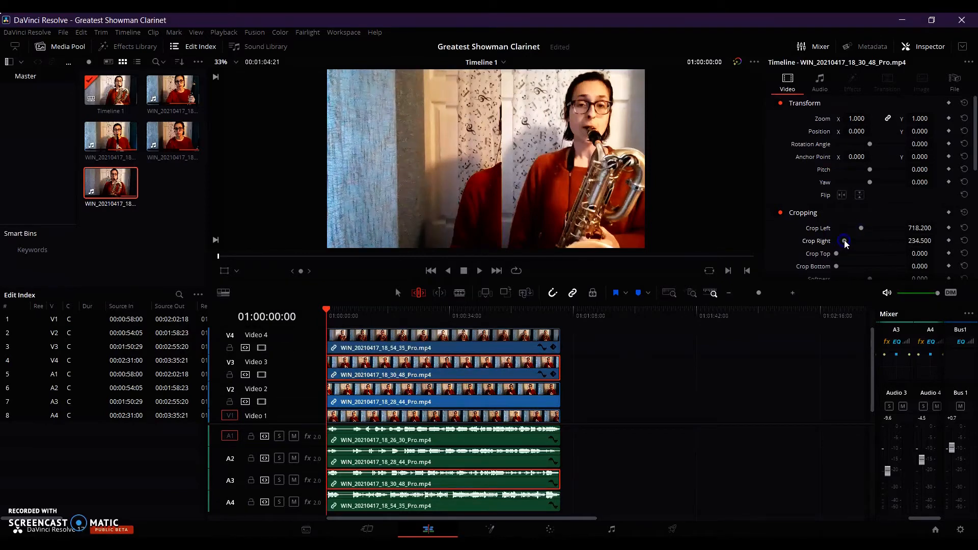
pyautogui.moveTo(864, 130); pyautogui.dragTo(363, 152)
pyautogui.moveTo(363, 152); pyautogui.dragTo(349, 153)
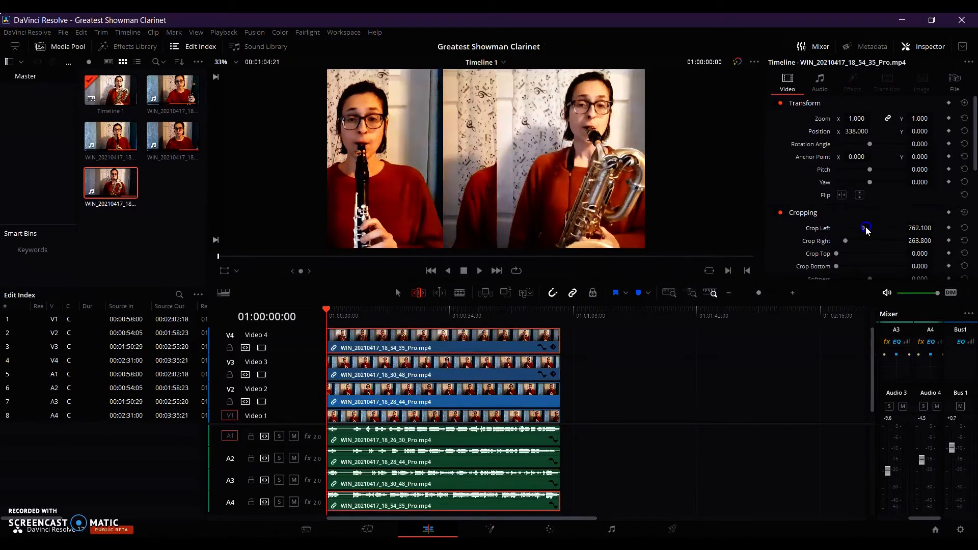
pyautogui.moveTo(861, 230); pyautogui.dragTo(871, 231)
# Crop the Video 2 clip to a narrow vertical strip around the player and shift it left beside the Video 3 strip.
pyautogui.click(517, 389)
pyautogui.click(526, 194)
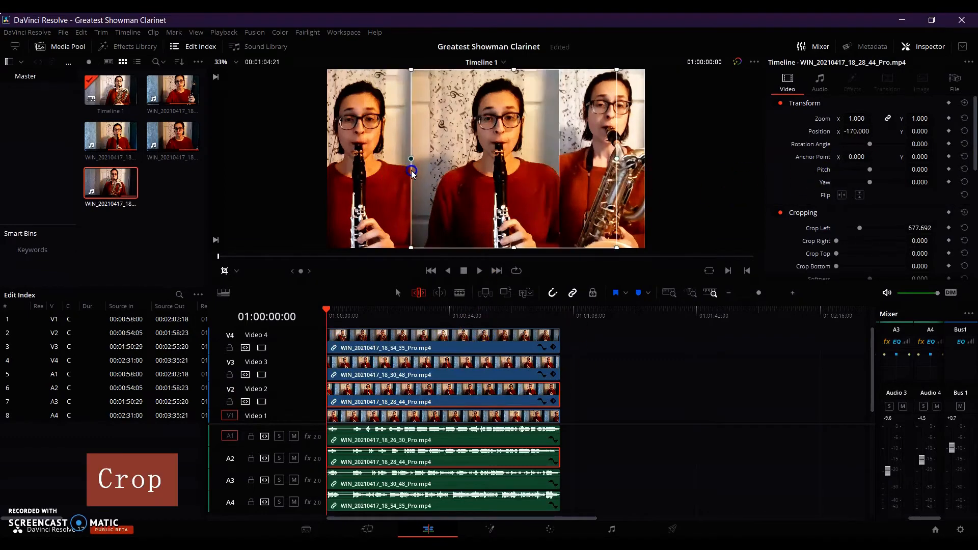
pyautogui.moveTo(410, 167); pyautogui.dragTo(448, 170)
pyautogui.moveTo(615, 160); pyautogui.dragTo(548, 165)
pyautogui.moveTo(509, 173)
pyautogui.mouseDown()
pyautogui.moveTo(395, 175)
pyautogui.moveTo(413, 158)
pyautogui.moveTo(525, 168)
pyautogui.moveTo(512, 172)
pyautogui.mouseUp()
pyautogui.moveTo(857, 131); pyautogui.dragTo(724, 135)
# Crop the Video 1 clip by about 1009 on the left and 455 on the right to form the third strip.
pyautogui.click(457, 415)
pyautogui.moveTo(327, 159); pyautogui.dragTo(489, 159)
pyautogui.moveTo(644, 158); pyautogui.dragTo(515, 168)
pyautogui.click(599, 162)
pyautogui.click(516, 415)
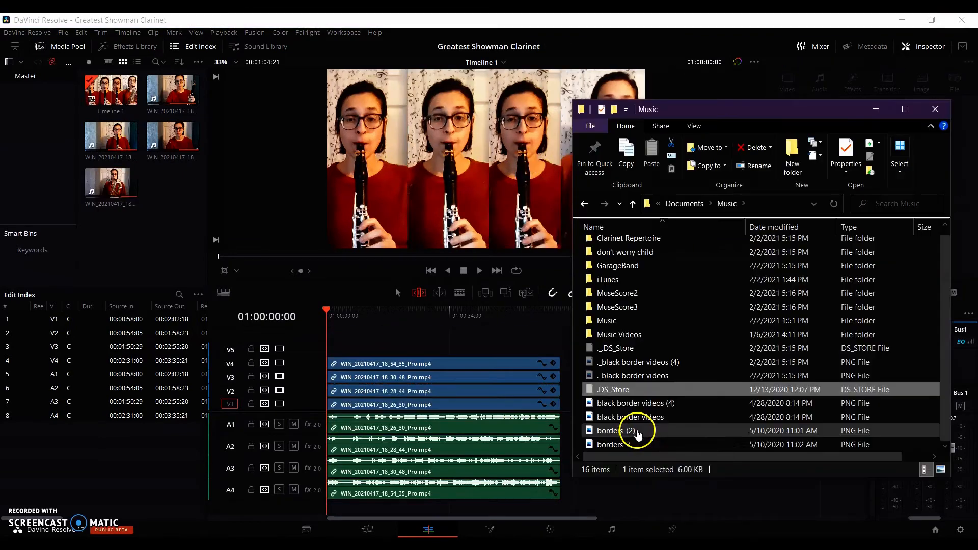
# Import borders-(2).png from the Music folder and place it on Video 5 at the start of the timeline.
pyautogui.click(635, 432)
pyautogui.moveTo(637, 433); pyautogui.dragTo(147, 260)
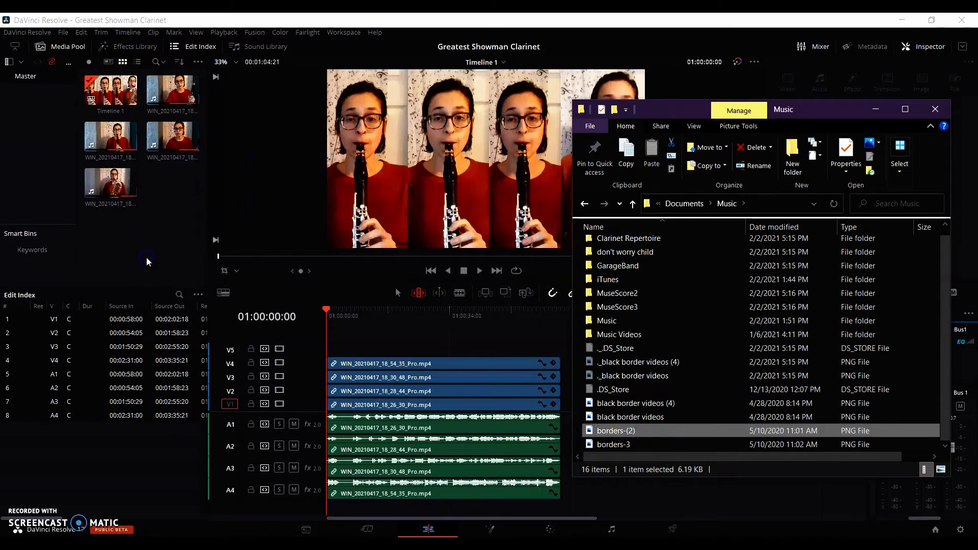
pyautogui.click(935, 109)
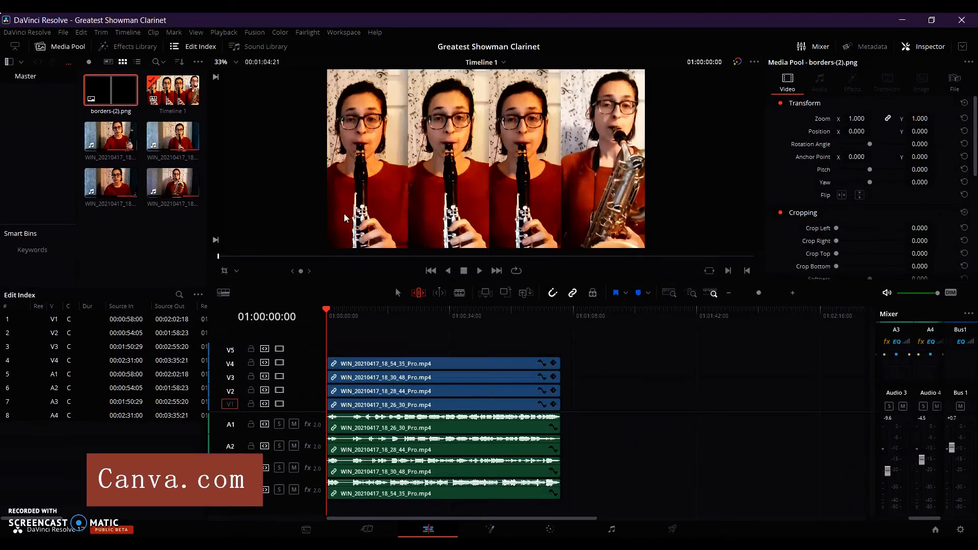
pyautogui.click(125, 99)
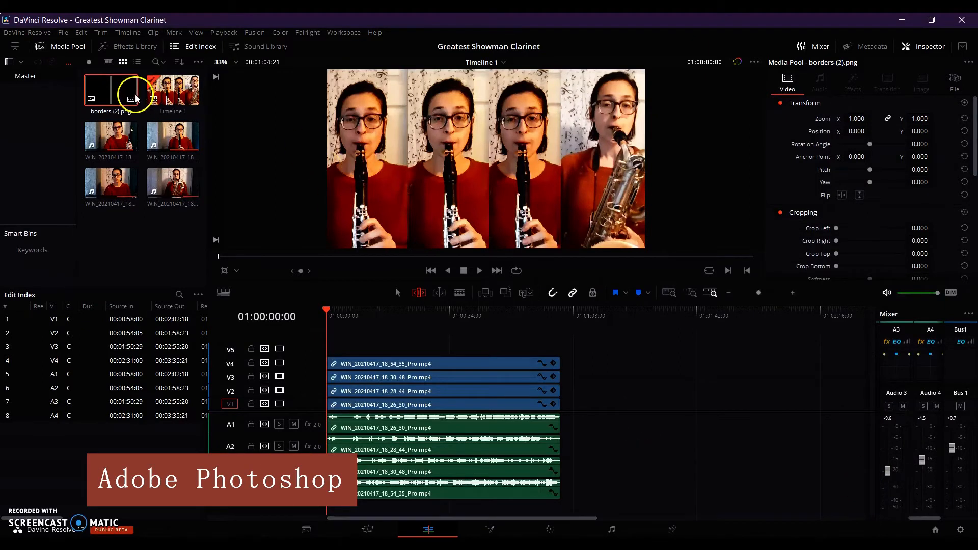
pyautogui.moveTo(112, 98); pyautogui.dragTo(335, 347)
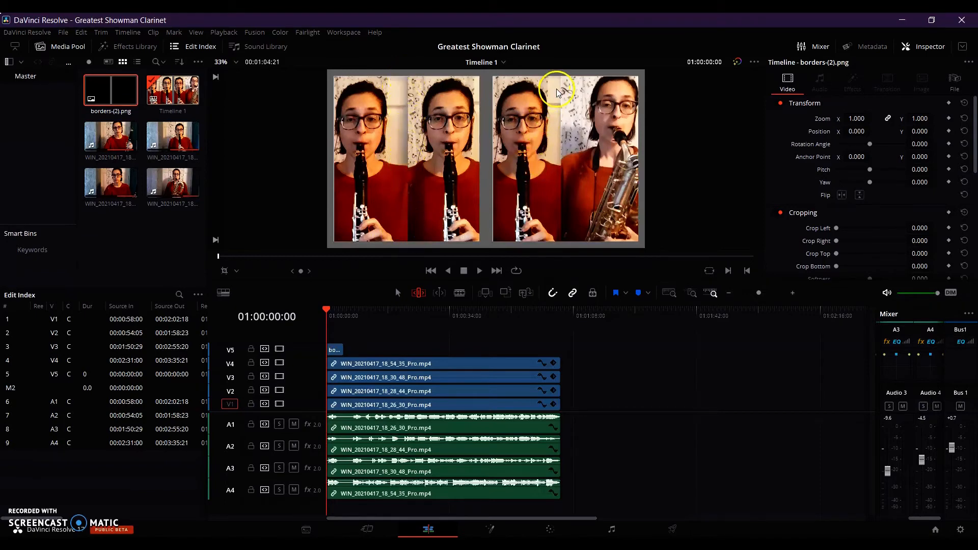
# Crop the Video 4 clip to about 969 left and 409 right, shift its X position to 474, and delete the border overlay from Video 5.
pyautogui.click(400, 364)
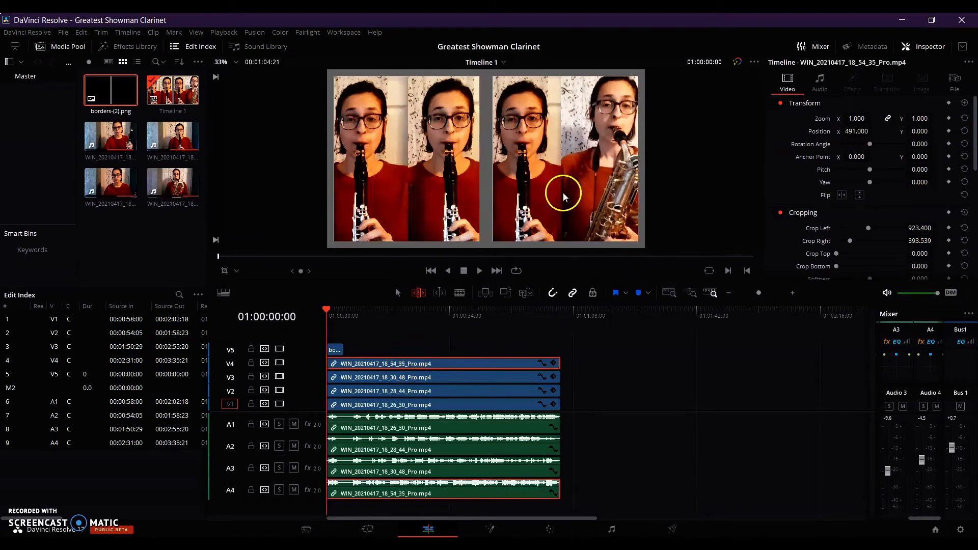
pyautogui.moveTo(868, 228); pyautogui.dragTo(868, 233)
pyautogui.click(224, 271)
pyautogui.moveTo(563, 159); pyautogui.dragTo(564, 159)
pyautogui.moveTo(612, 188); pyautogui.dragTo(609, 188)
pyautogui.moveTo(860, 131); pyautogui.dragTo(852, 132)
pyautogui.moveTo(560, 159); pyautogui.dragTo(565, 159)
pyautogui.click(225, 271)
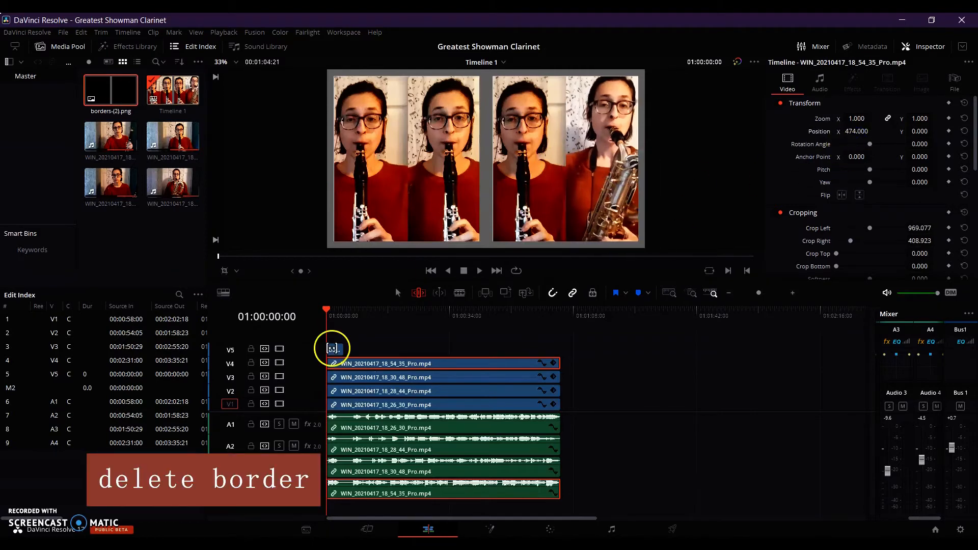
pyautogui.click(332, 349)
pyautogui.press('Delete')
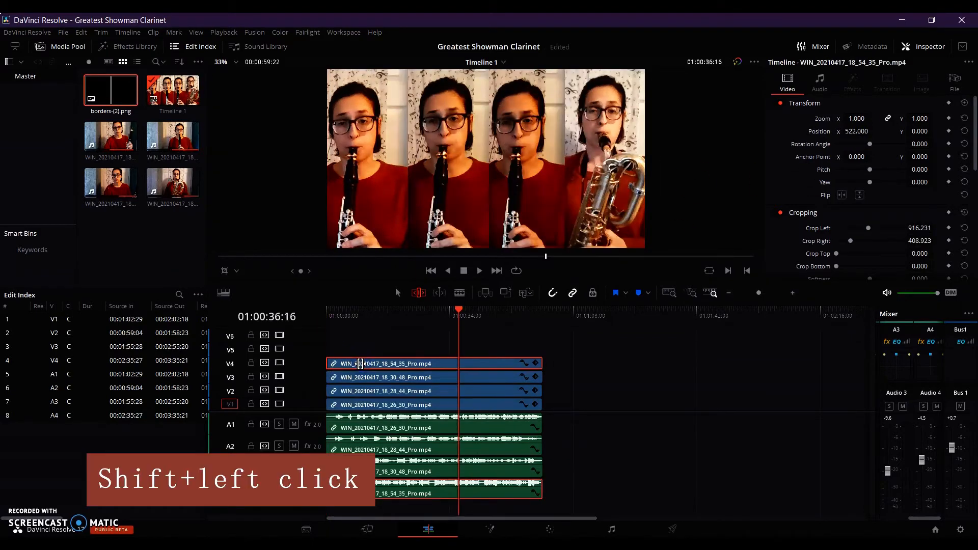
# Combine the clips on Video 1 through Video 4, with their audio, into a new compound clip.
pyautogui.keyDown('shift'); pyautogui.click(366, 377); pyautogui.keyUp('shift')
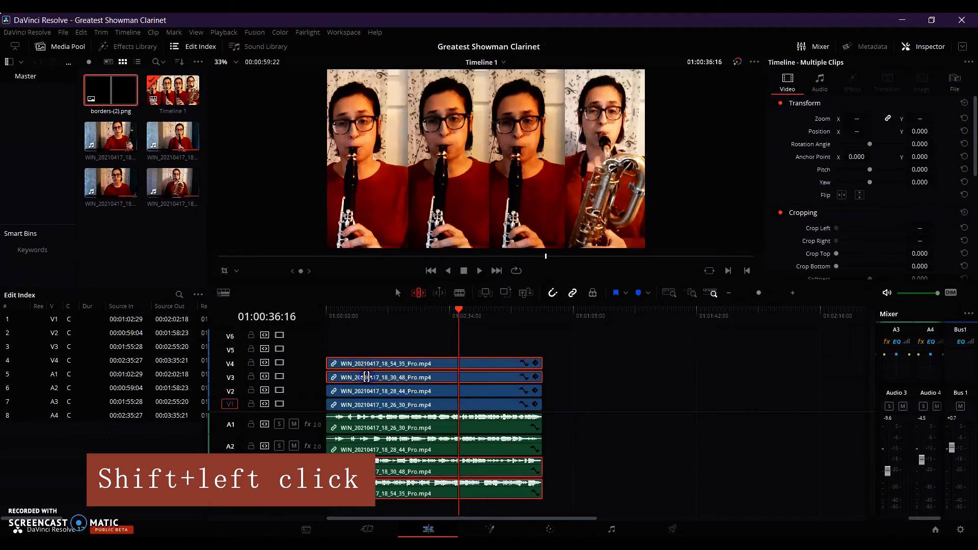
pyautogui.rightClick(375, 391)
pyautogui.keyDown('shift'); pyautogui.click(380, 405); pyautogui.keyUp('shift')
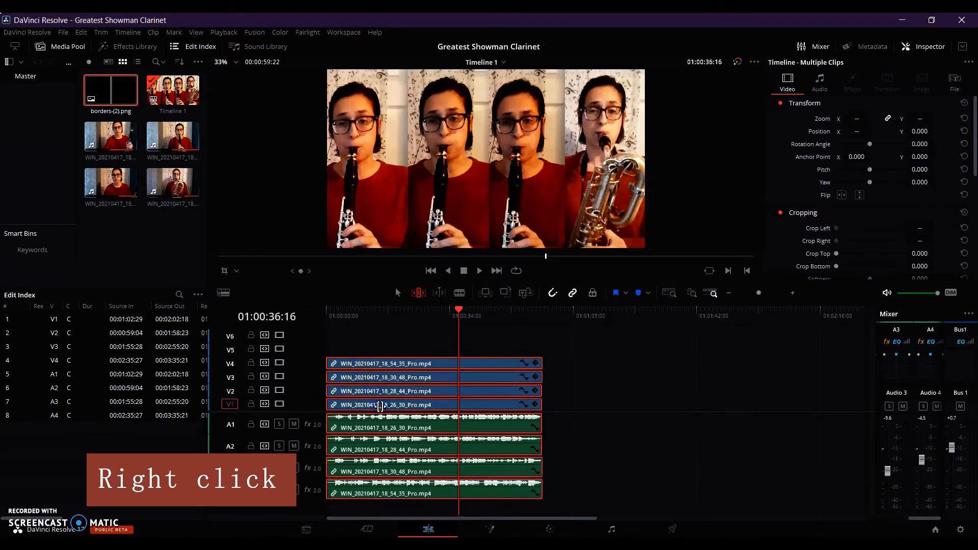
pyautogui.rightClick(380, 406)
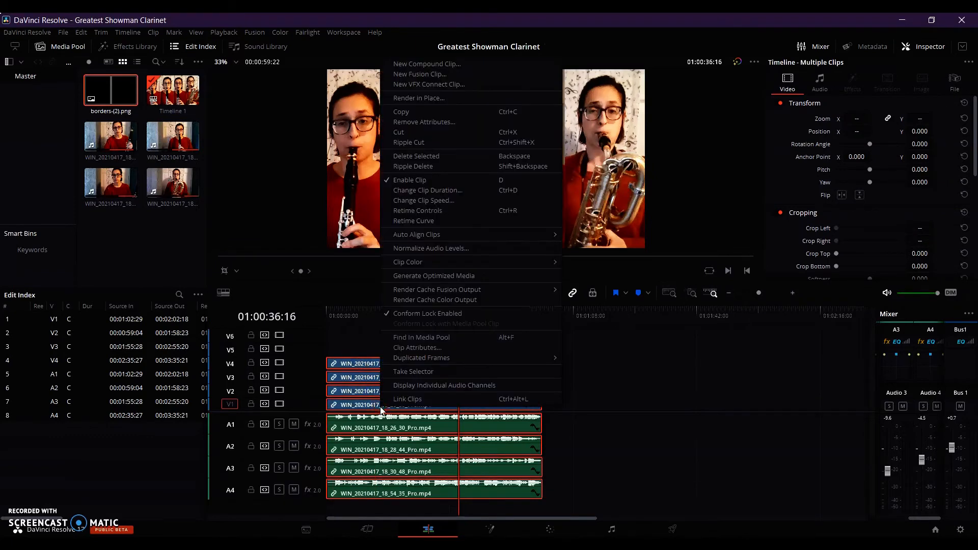
pyautogui.click(427, 64)
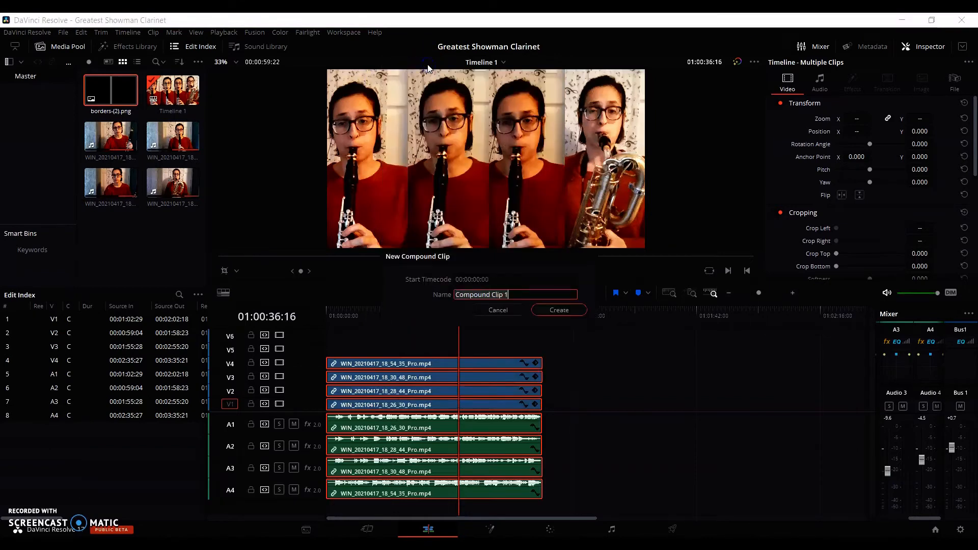
pyautogui.click(559, 310)
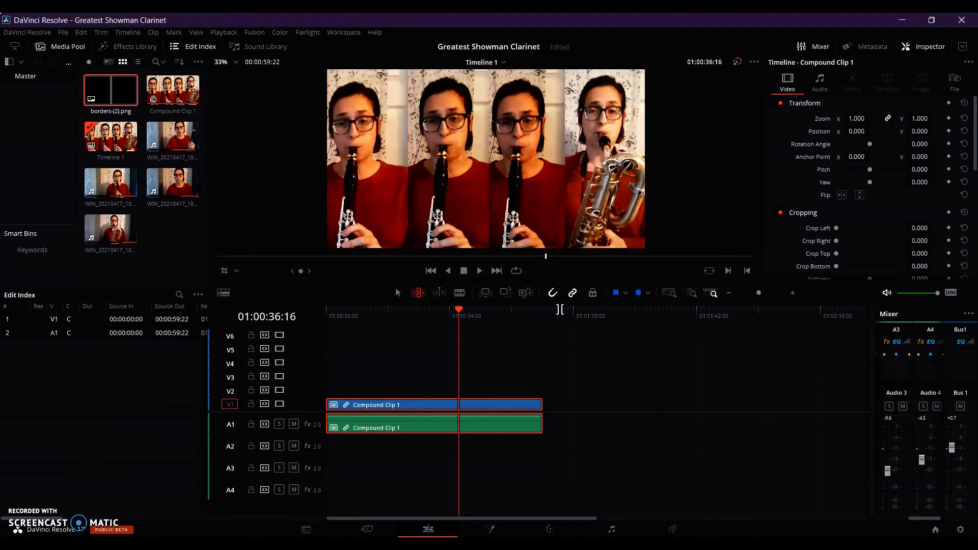
# Switch to the Cut page and insert a Solid Color generator at the timeline start, ahead of the compound clip.
pyautogui.click(376, 530)
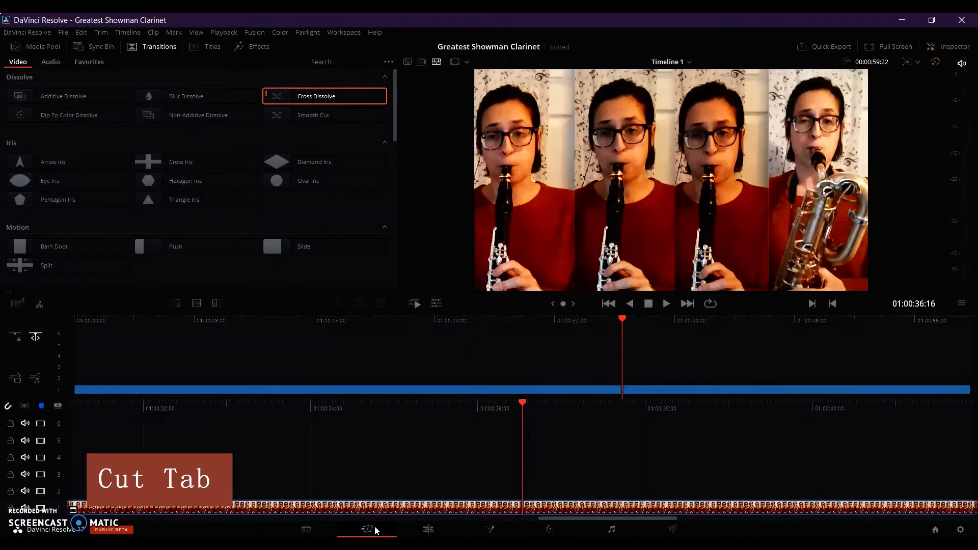
pyautogui.press('Home')
pyautogui.click(252, 47)
pyautogui.press('space')
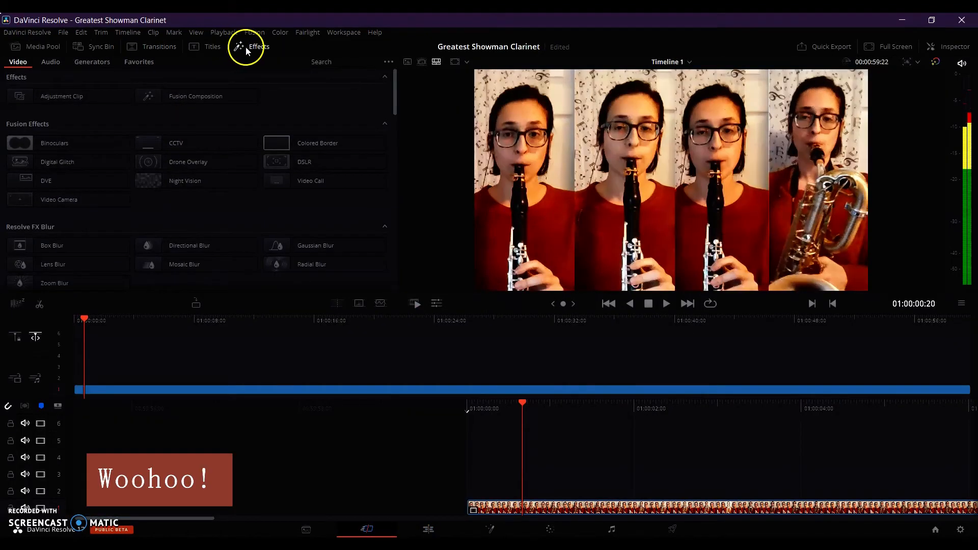
pyautogui.click(102, 64)
pyautogui.moveTo(71, 153); pyautogui.dragTo(428, 431)
pyautogui.moveTo(439, 522); pyautogui.dragTo(451, 510)
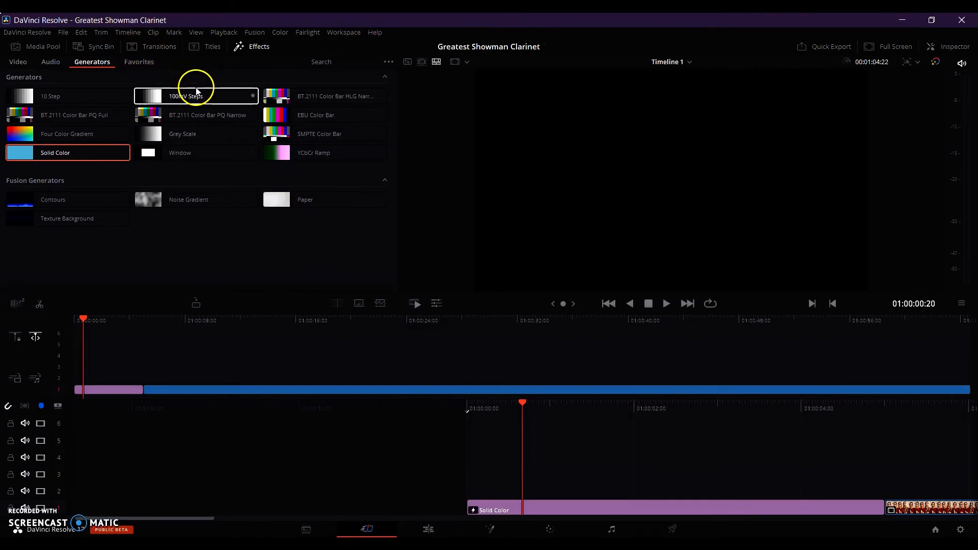
# Add a Cross Dissolve transition at the start of the compound clip, where it follows the Solid Color clip.
pyautogui.click(168, 47)
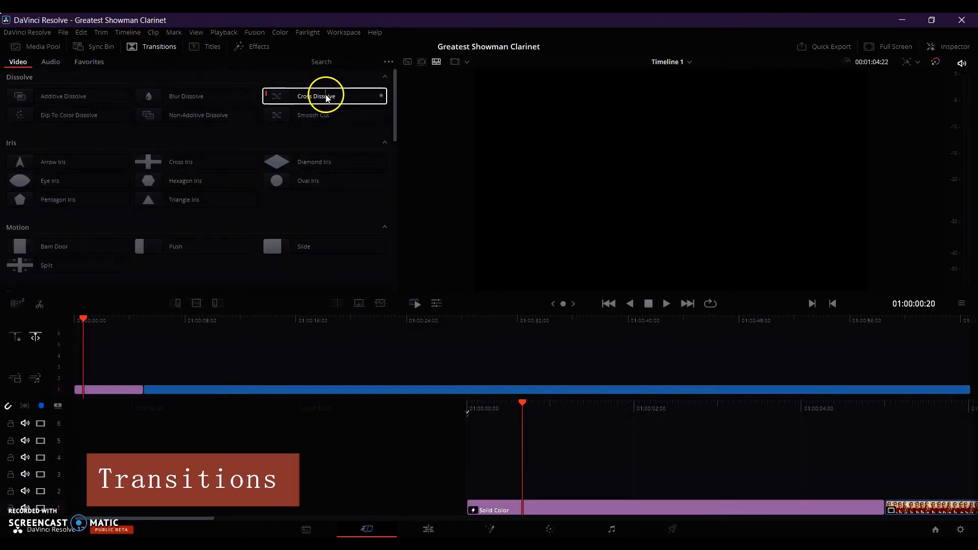
pyautogui.moveTo(328, 98); pyautogui.dragTo(902, 507)
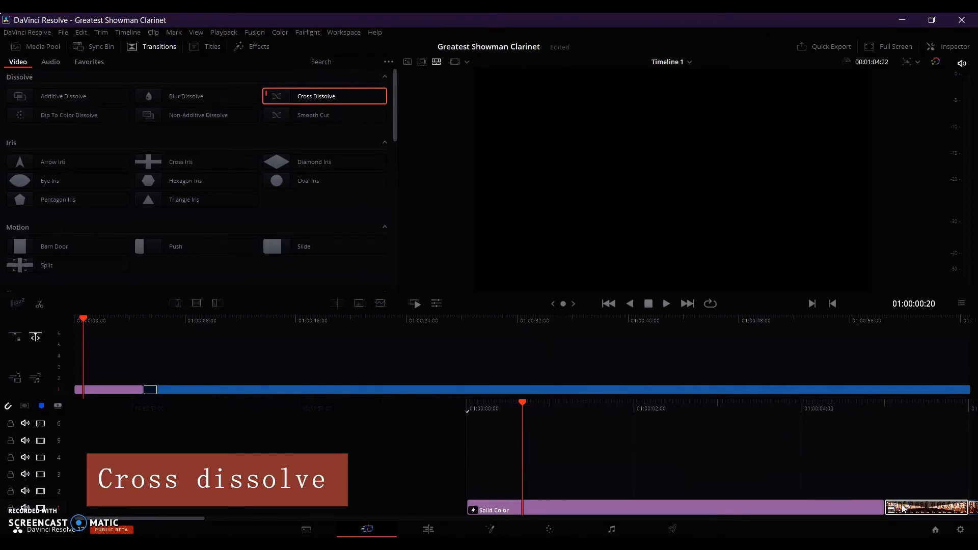
pyautogui.click(239, 66)
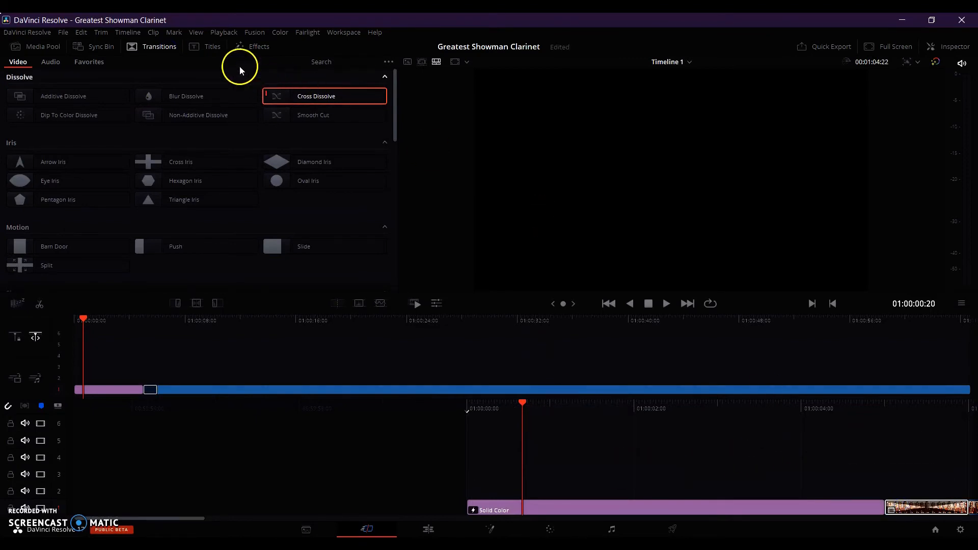
# Place a basic Text title above the opening Solid Color clip, reading "The Greatest Showman" with "arr." and the arranger's name beneath.
pyautogui.click(202, 47)
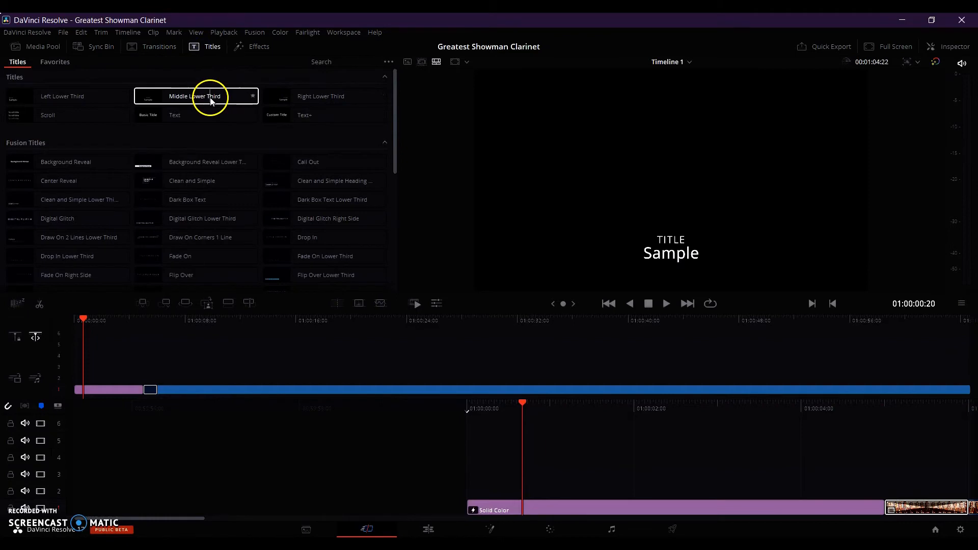
pyautogui.moveTo(171, 118); pyautogui.dragTo(473, 488)
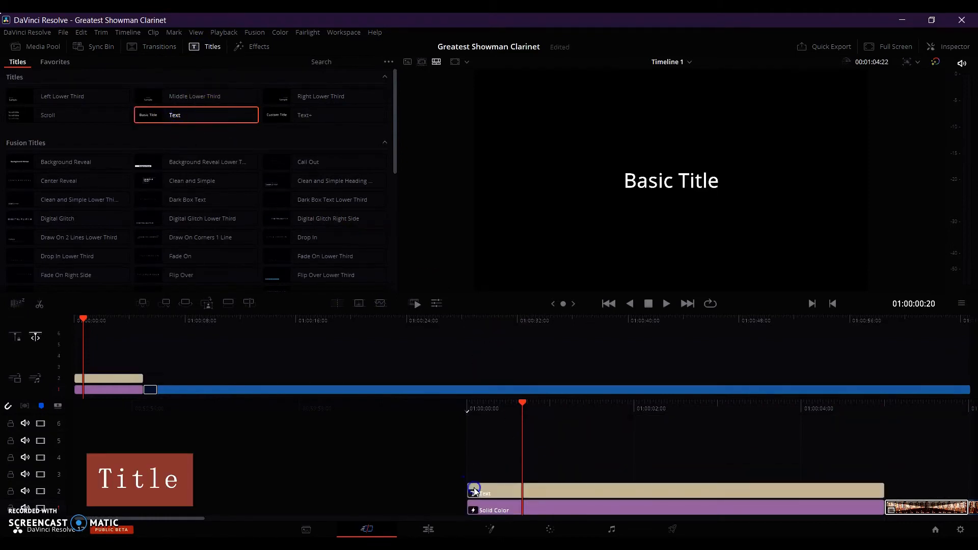
pyautogui.write('The Greatest')
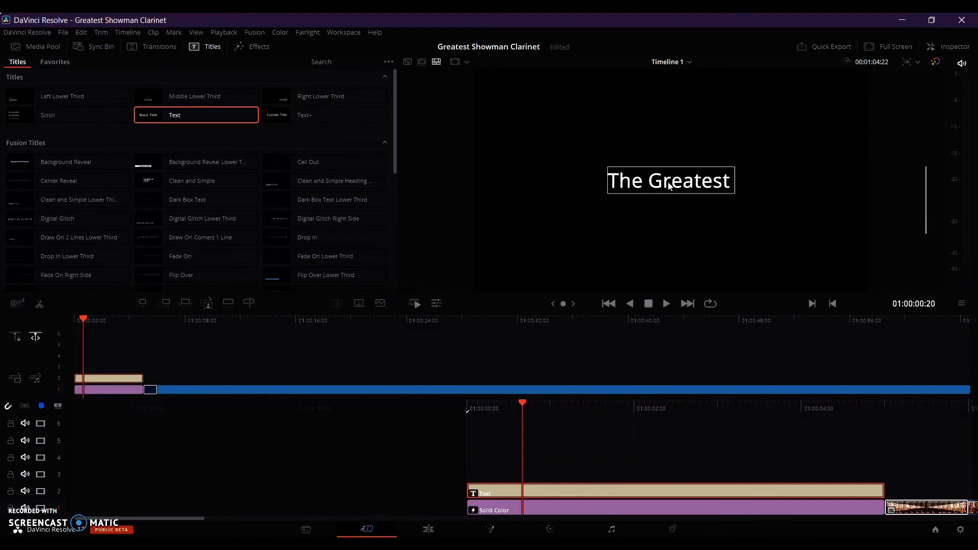
pyautogui.write(' Showman arr. Emily Boyer')
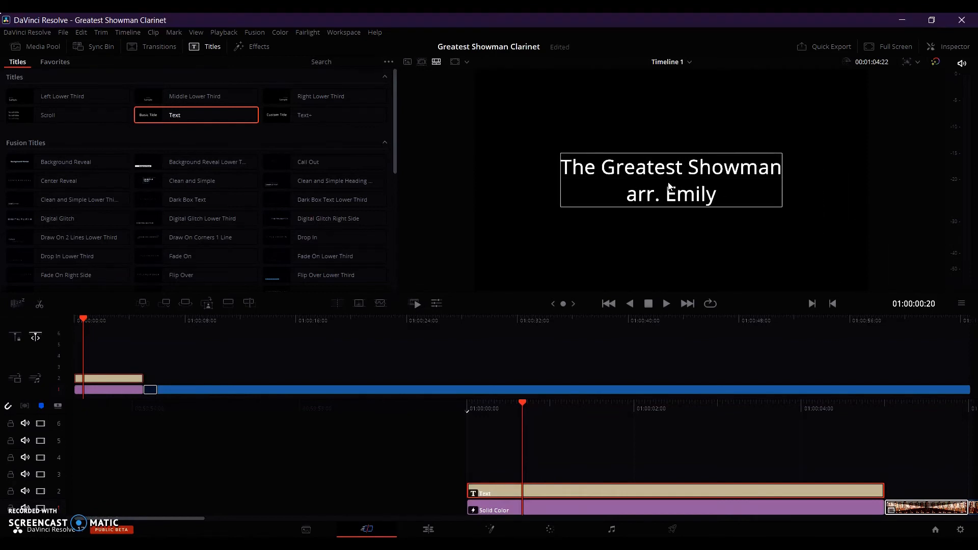
pyautogui.click(815, 120)
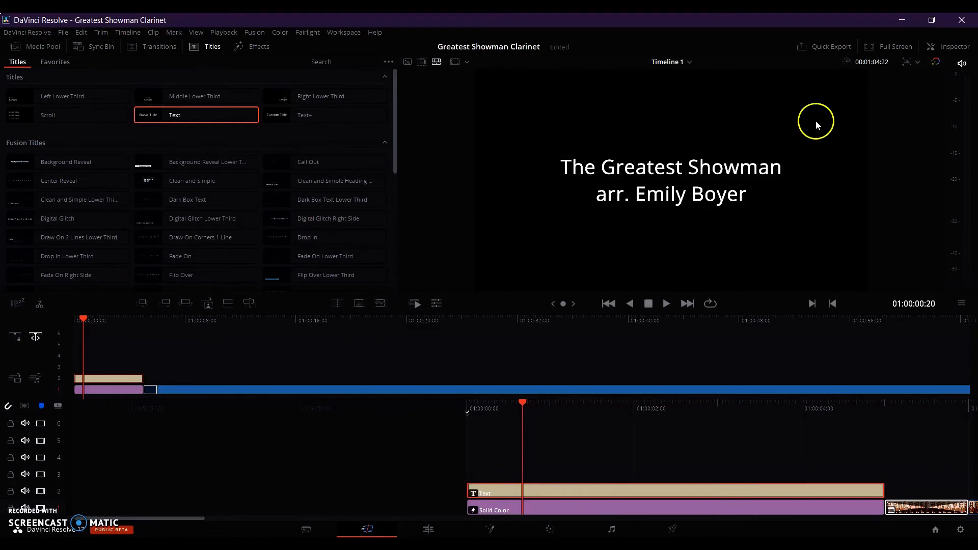
# Reduce the font size of the arranger credit line so it is smaller than the title line.
pyautogui.click(954, 46)
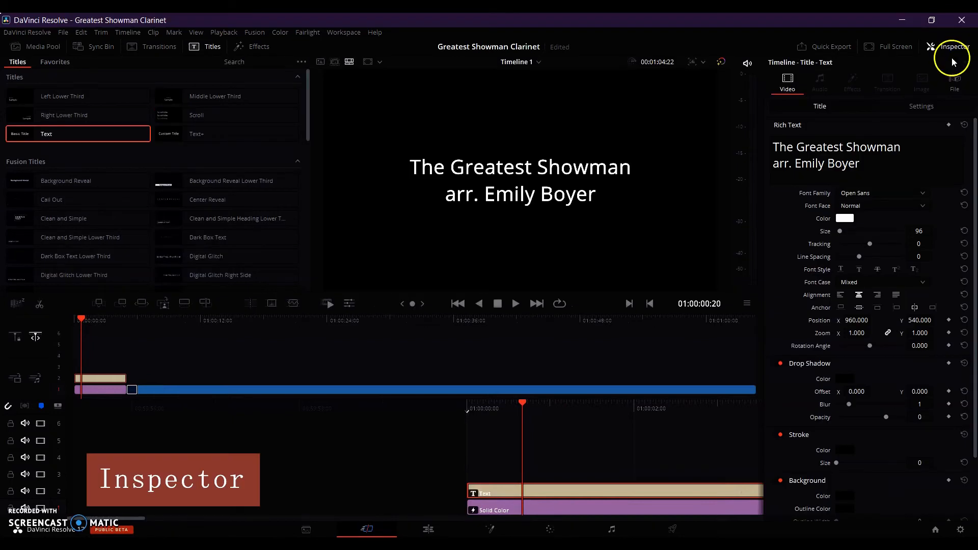
pyautogui.moveTo(870, 169); pyautogui.dragTo(843, 165)
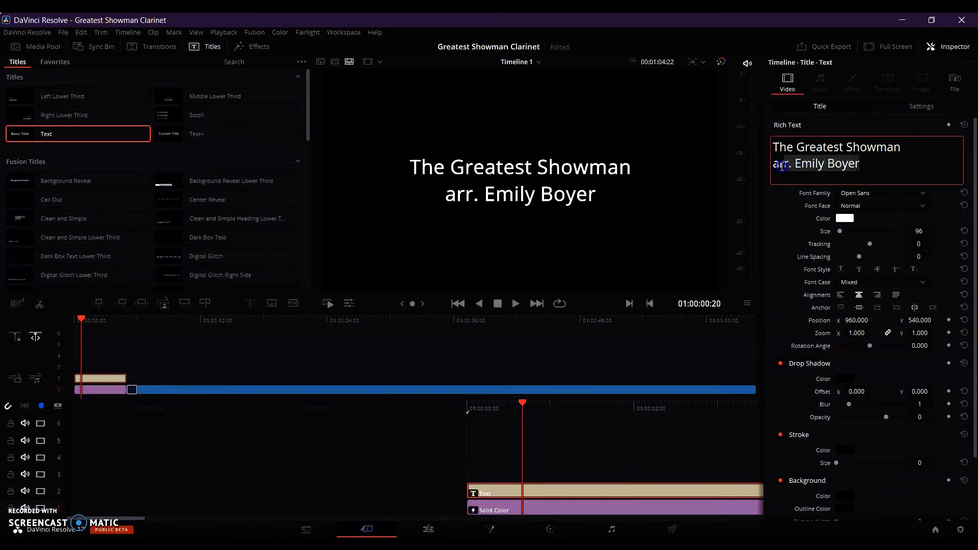
pyautogui.moveTo(839, 231); pyautogui.dragTo(839, 233)
# Set both lines of the title text in Old English Text MT at size 101.
pyautogui.click(870, 195)
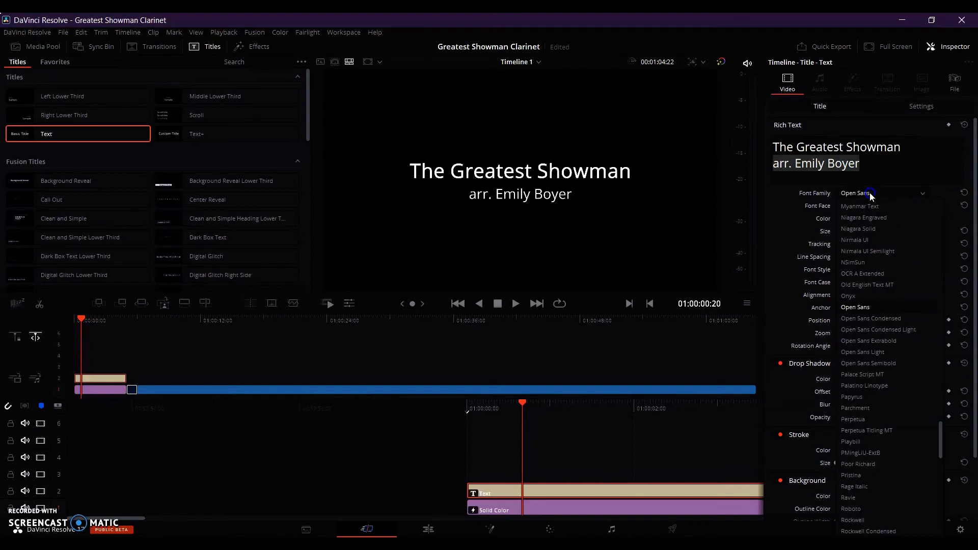
pyautogui.click(872, 170)
pyautogui.hotkey('ctrl', 'a')
pyautogui.click(871, 193)
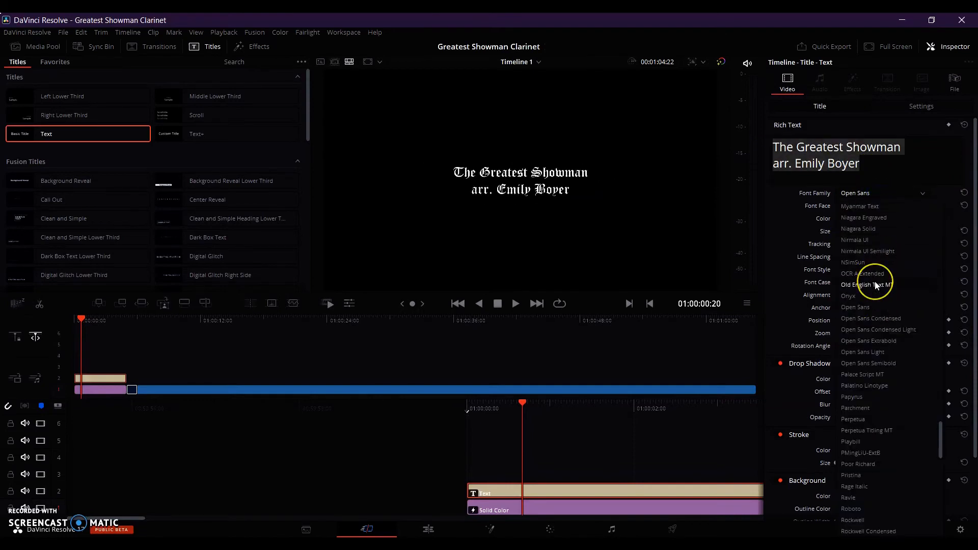
pyautogui.click(875, 282)
pyautogui.moveTo(839, 232); pyautogui.dragTo(840, 232)
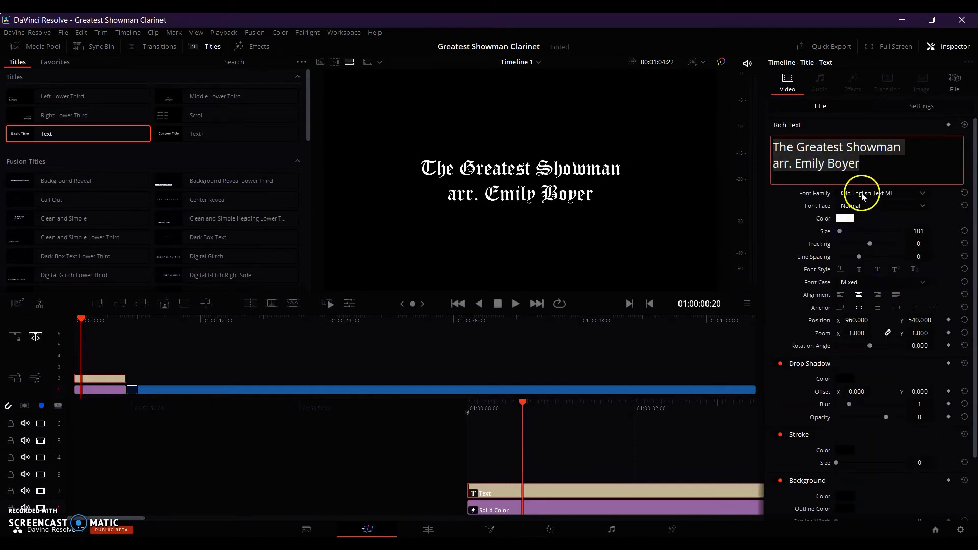
# Set both lines in Niagara Engraved with line spacing 26, the title at size 167 and tracking 43, the credit at size 109 and tracking 45.
pyautogui.click(862, 197)
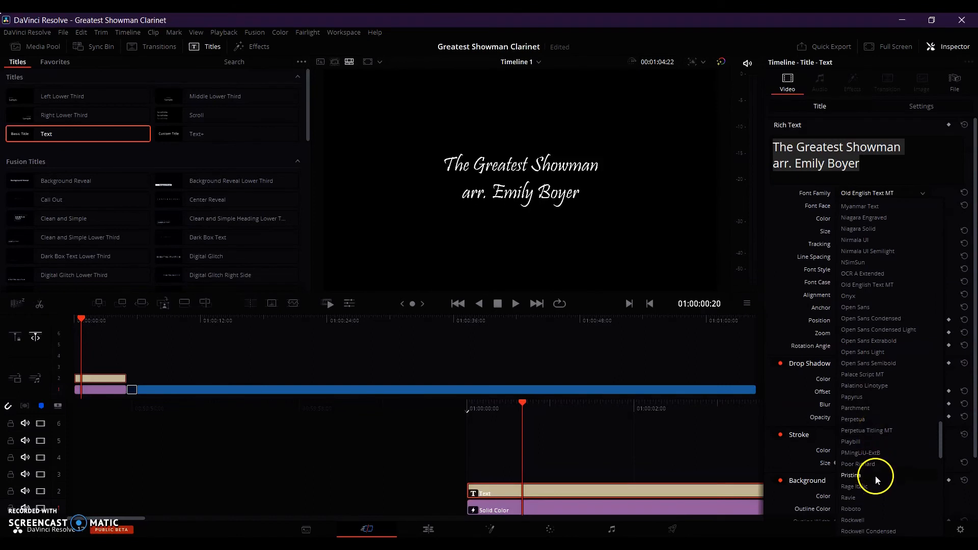
pyautogui.click(870, 218)
pyautogui.moveTo(920, 231); pyautogui.dragTo(884, 244)
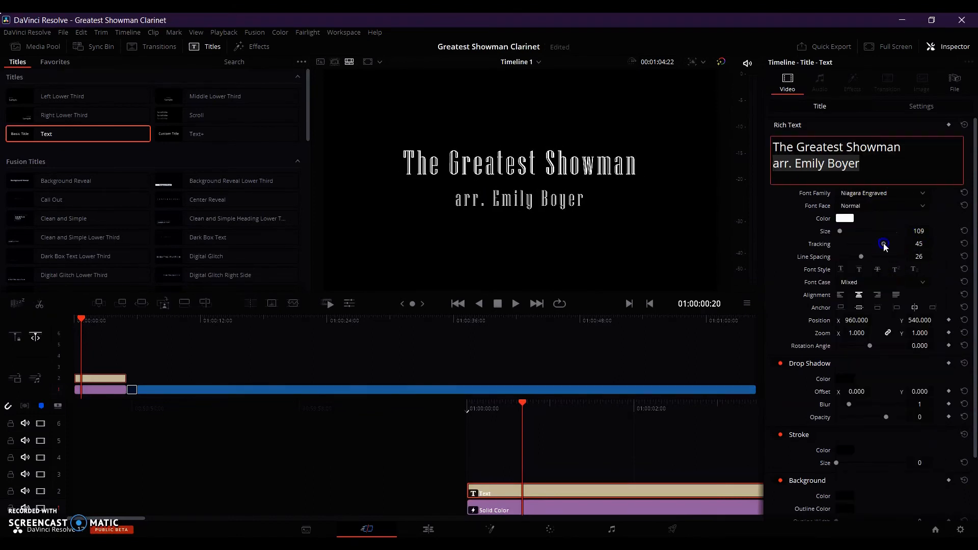
pyautogui.moveTo(903, 150); pyautogui.dragTo(860, 154)
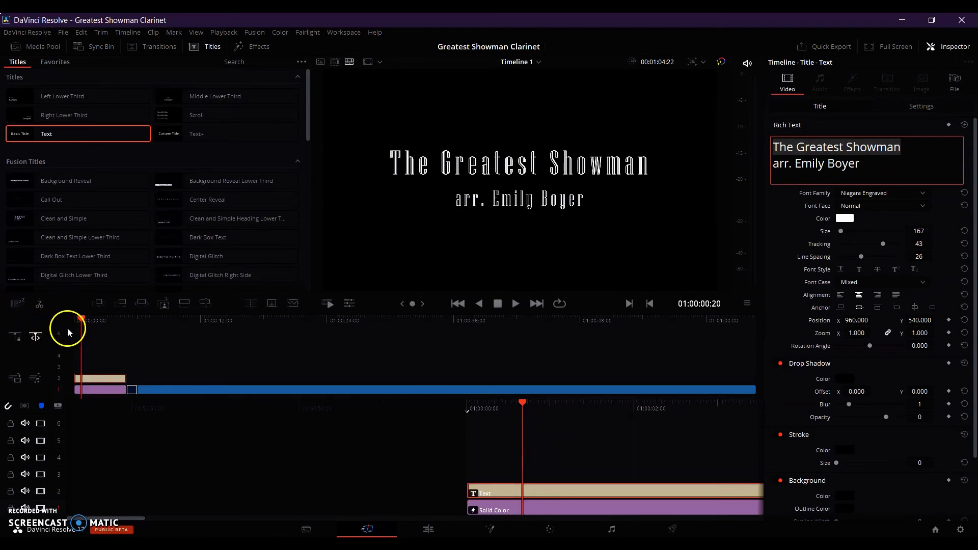
# Add a Cross Dissolve to the end of the title text clip and preview the opening fade.
pyautogui.click(940, 49)
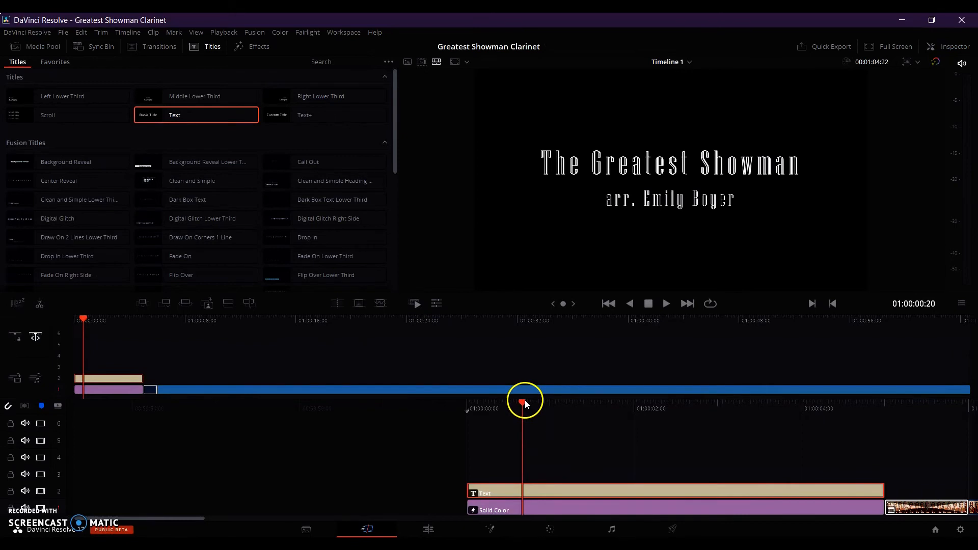
pyautogui.moveTo(488, 411); pyautogui.dragTo(871, 416)
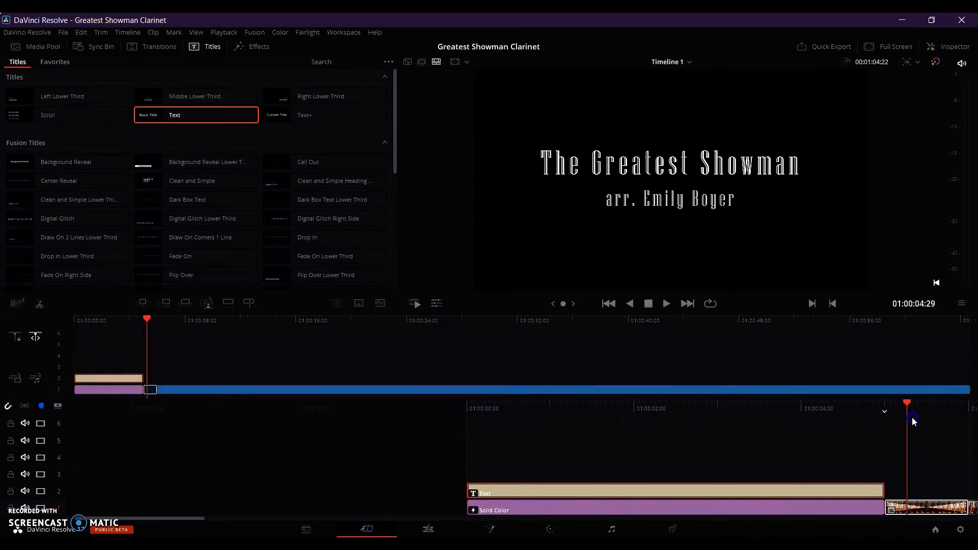
pyautogui.moveTo(864, 445); pyautogui.dragTo(701, 454)
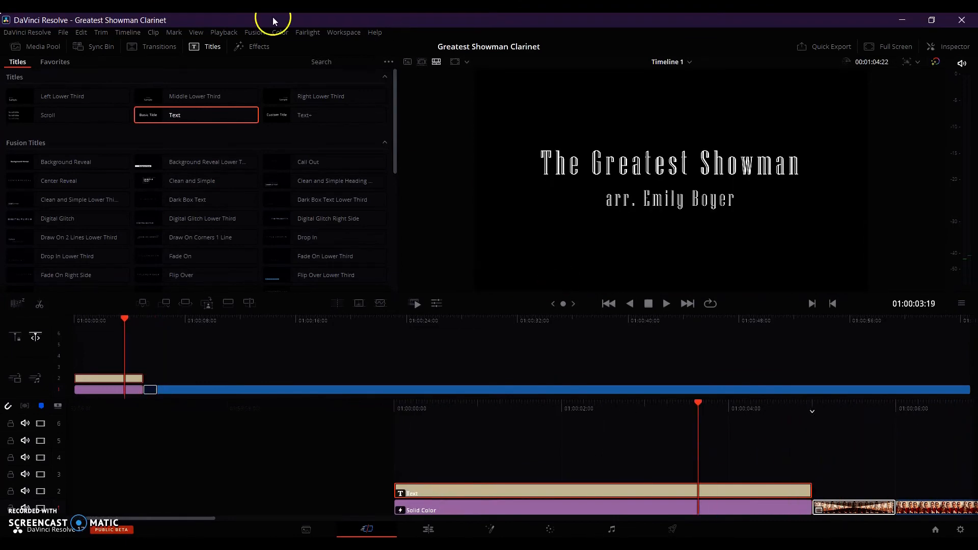
pyautogui.click(163, 47)
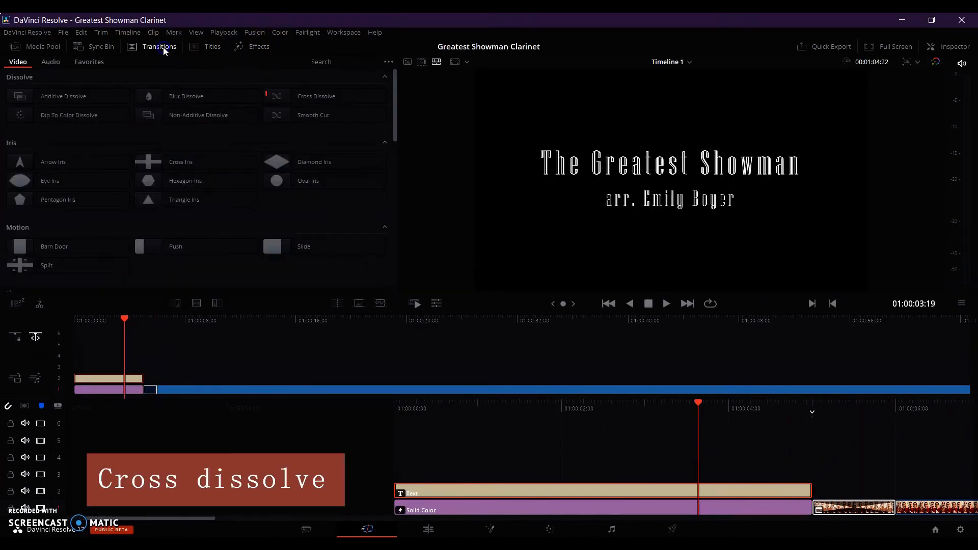
pyautogui.click(298, 96)
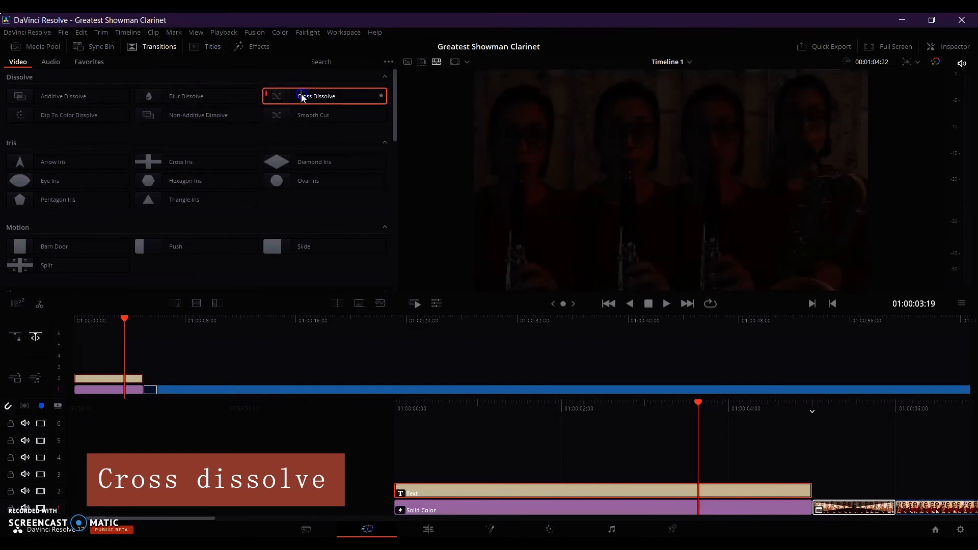
pyautogui.moveTo(302, 97); pyautogui.dragTo(797, 497)
pyautogui.moveTo(699, 405); pyautogui.dragTo(921, 434)
# Append a Solid Color generator directly after the compound clip at the end of the timeline.
pyautogui.click(262, 47)
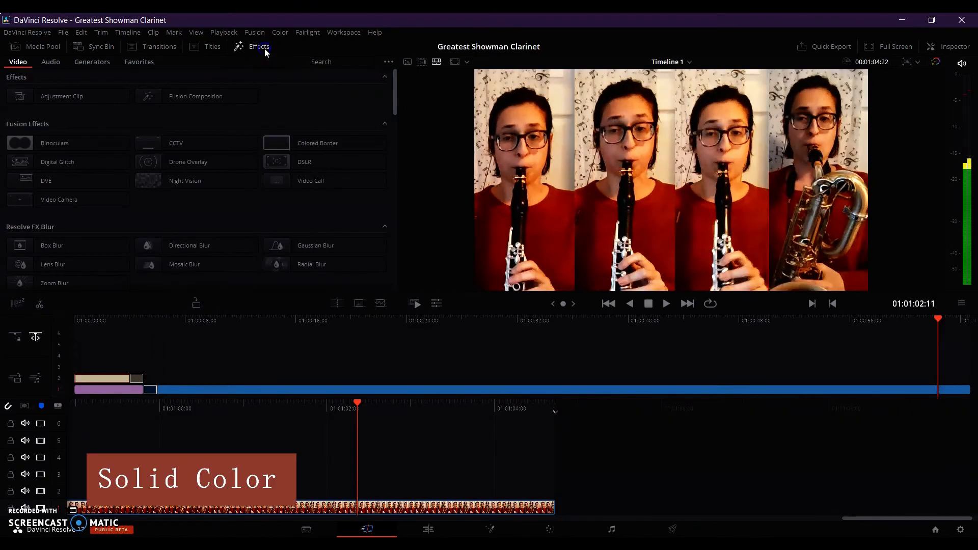
pyautogui.click(92, 62)
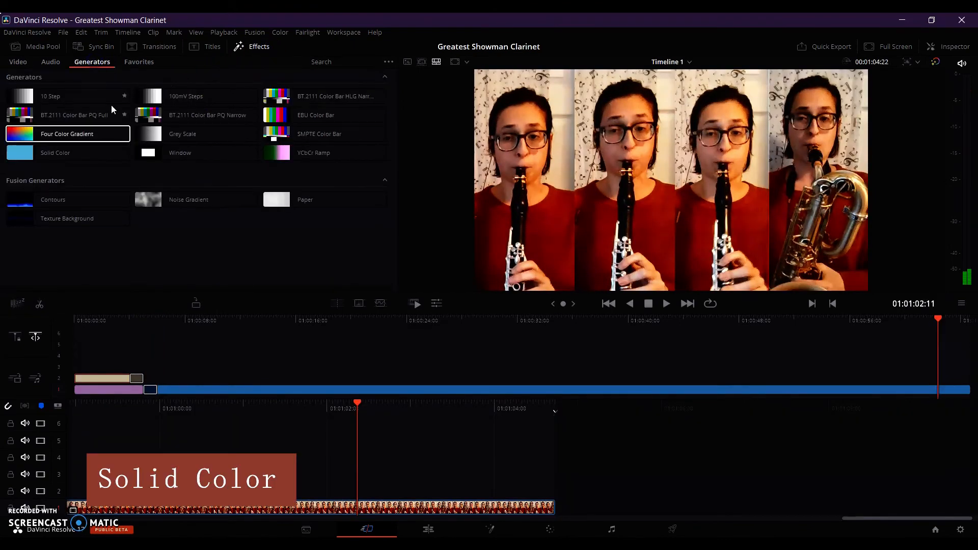
pyautogui.moveTo(96, 155); pyautogui.dragTo(637, 502)
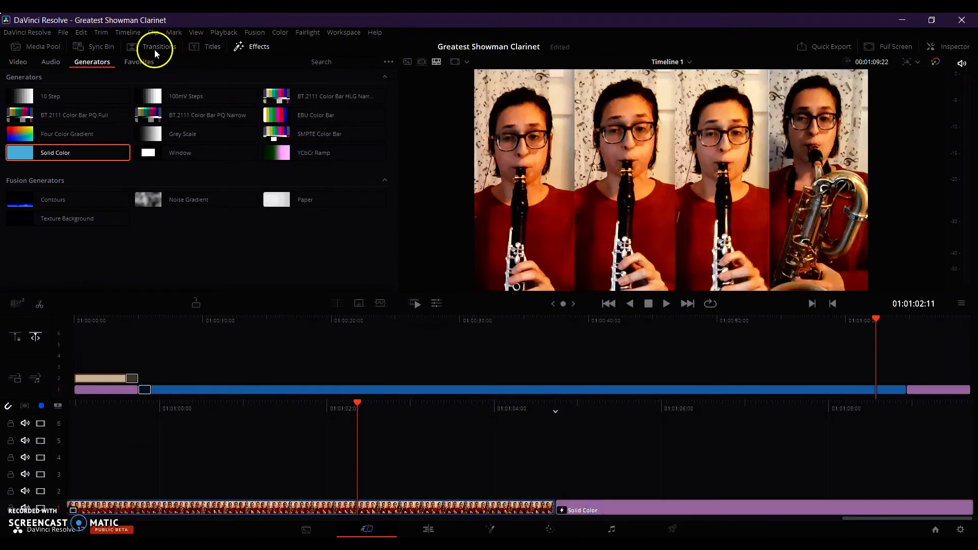
# Add a Cross Dissolve between the compound clip's end and the closing Solid Color clip, and preview the fade-out.
pyautogui.click(154, 49)
pyautogui.hotkey('ctrl', 't')
pyautogui.press('space')
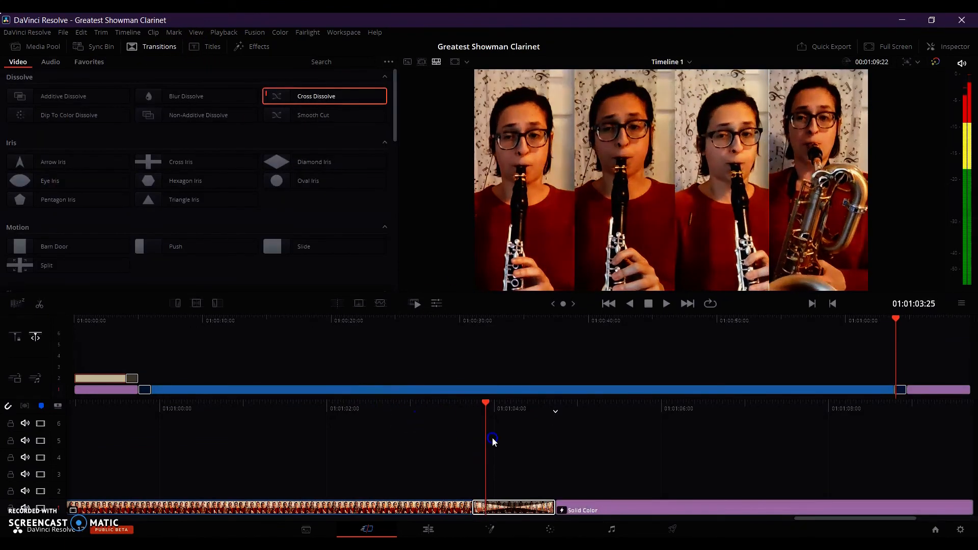